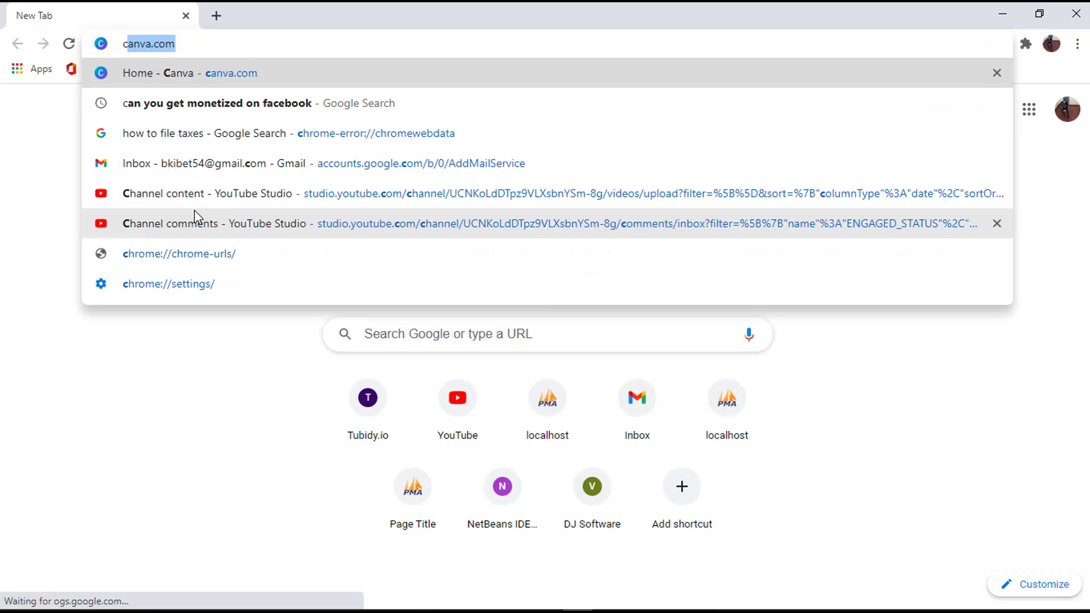
Enter canva.com in Chrome's address bar, fixing the typo, and load the site.
{"action": "type", "text": "an"}
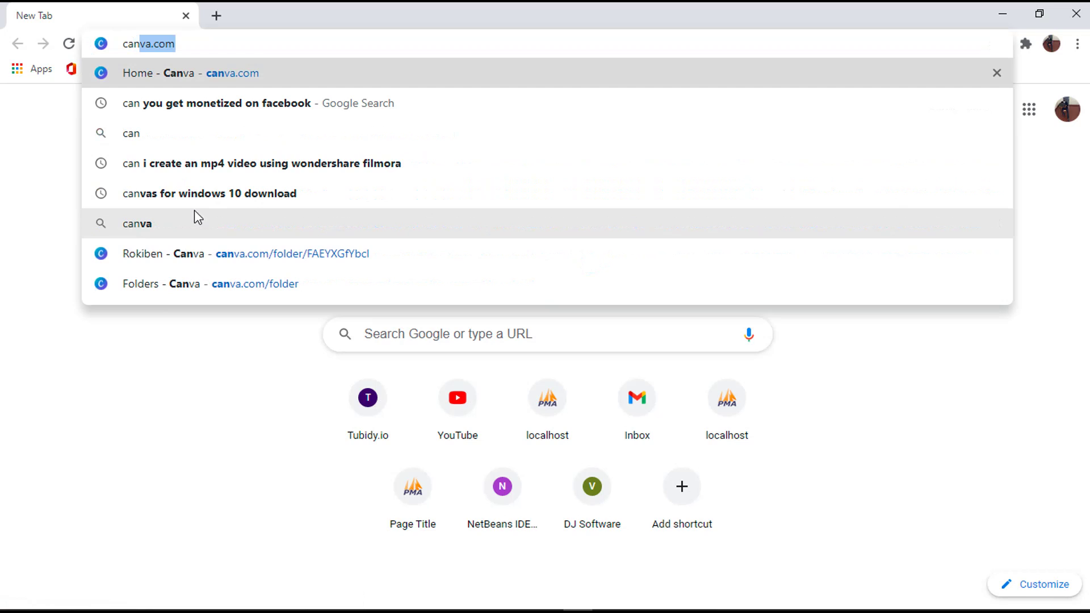
{"action": "type", "text": "nva"}
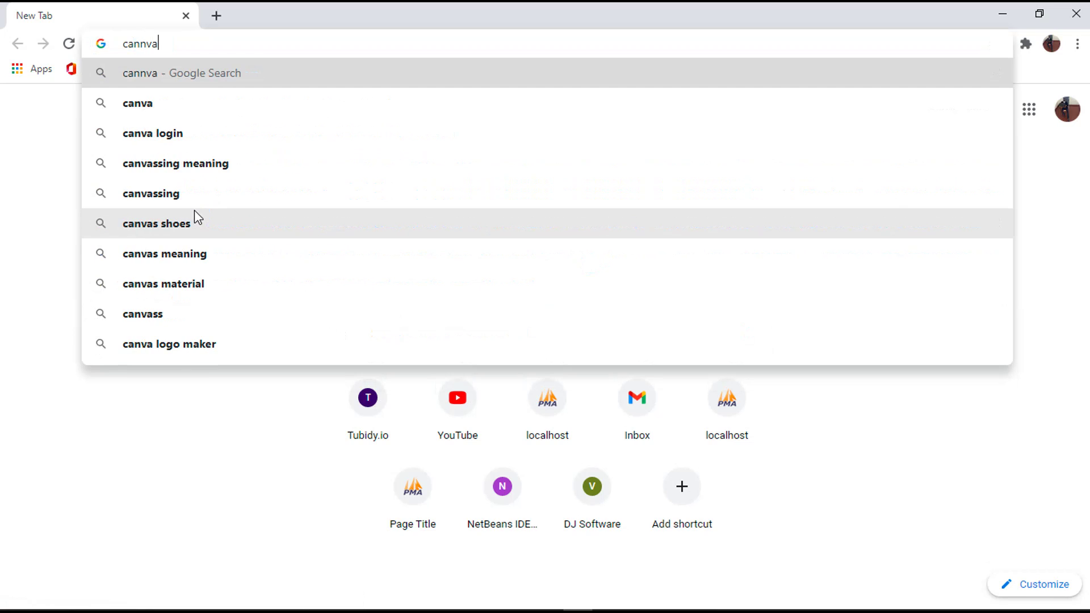
{"action": "key", "text": "BackSpace"}
{"action": "key", "text": "BackSpace"}
{"action": "key", "text": "BackSpace"}
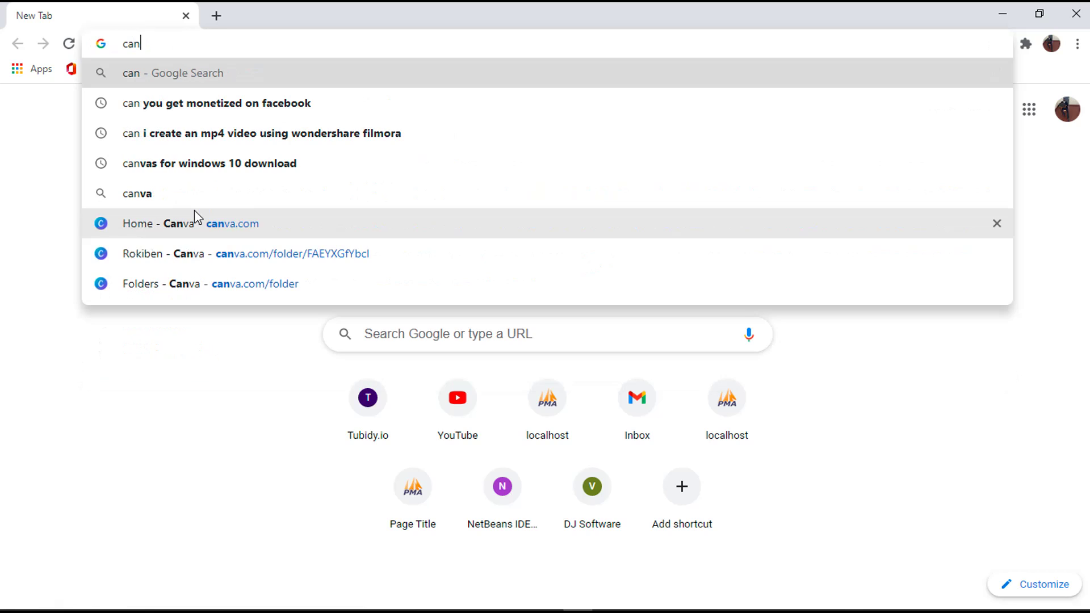
{"action": "type", "text": "va"}
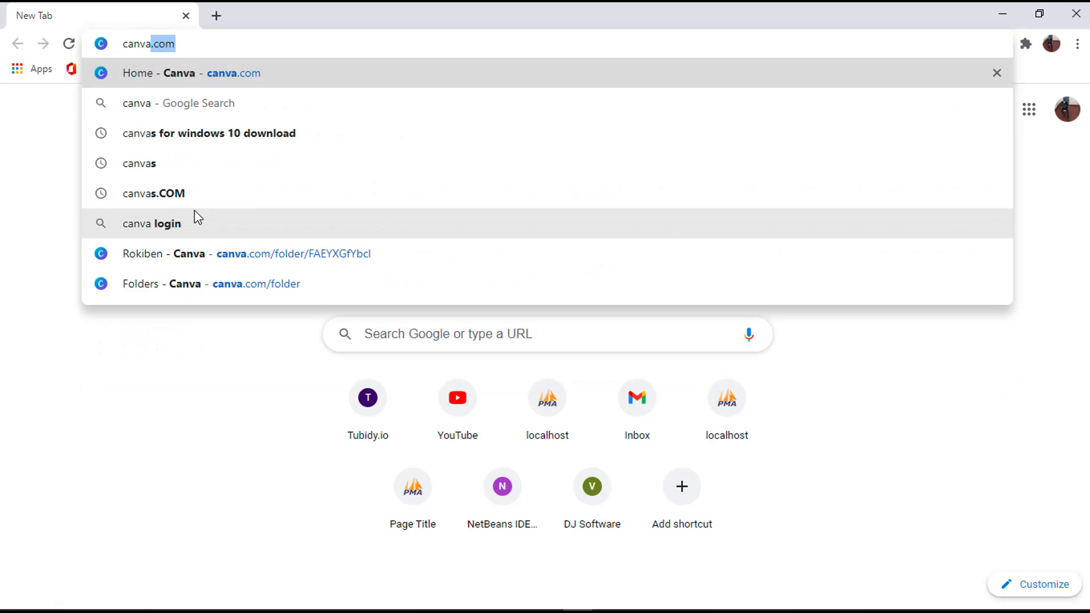
{"action": "type", "text": ".com"}
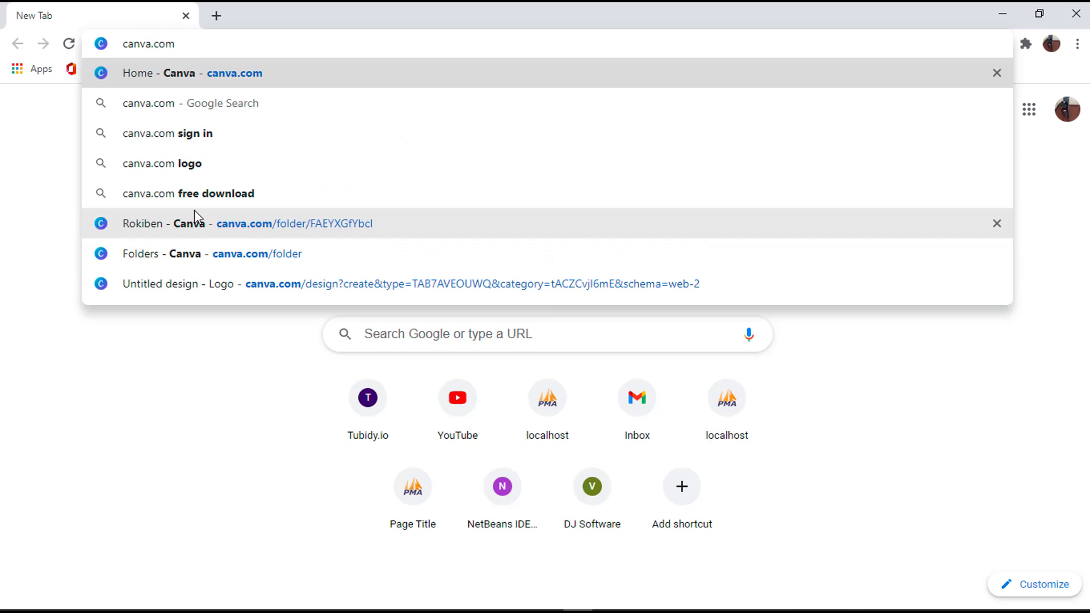
{"action": "left_click", "coordinate": [204, 74]}
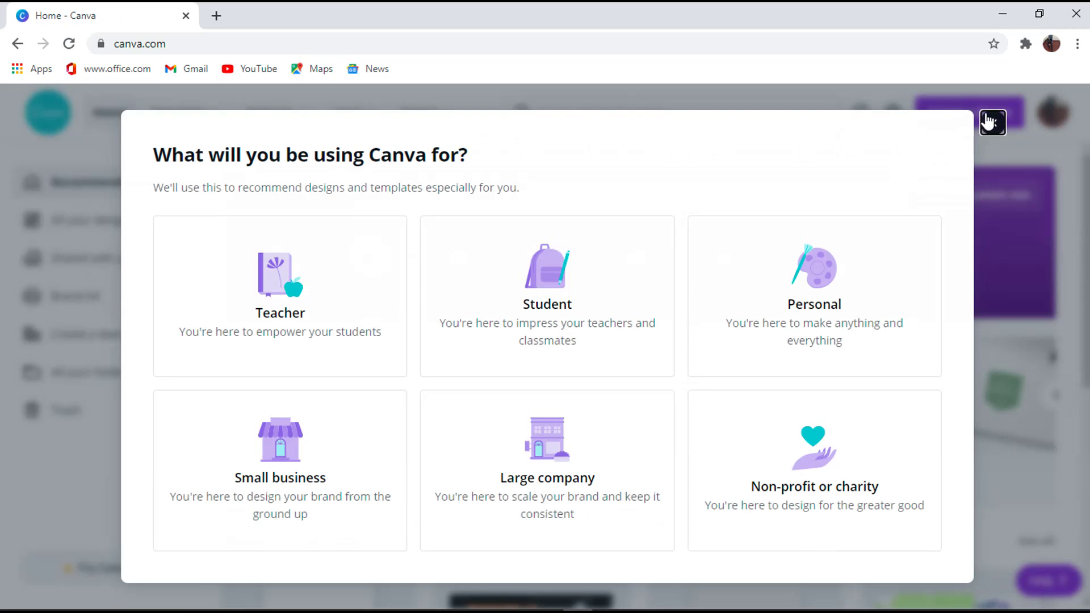
Dismiss the 'What will you be using Canva for?' prompt.
{"action": "left_click", "coordinate": [991, 123]}
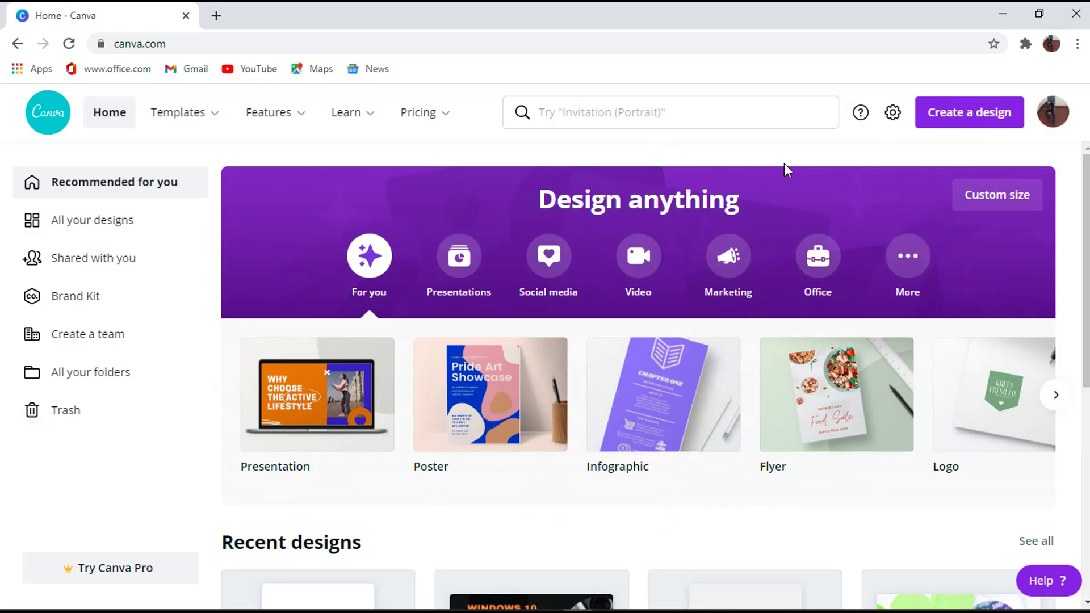
Start creating a new design and search for 'logo'.
{"action": "left_click", "coordinate": [964, 121]}
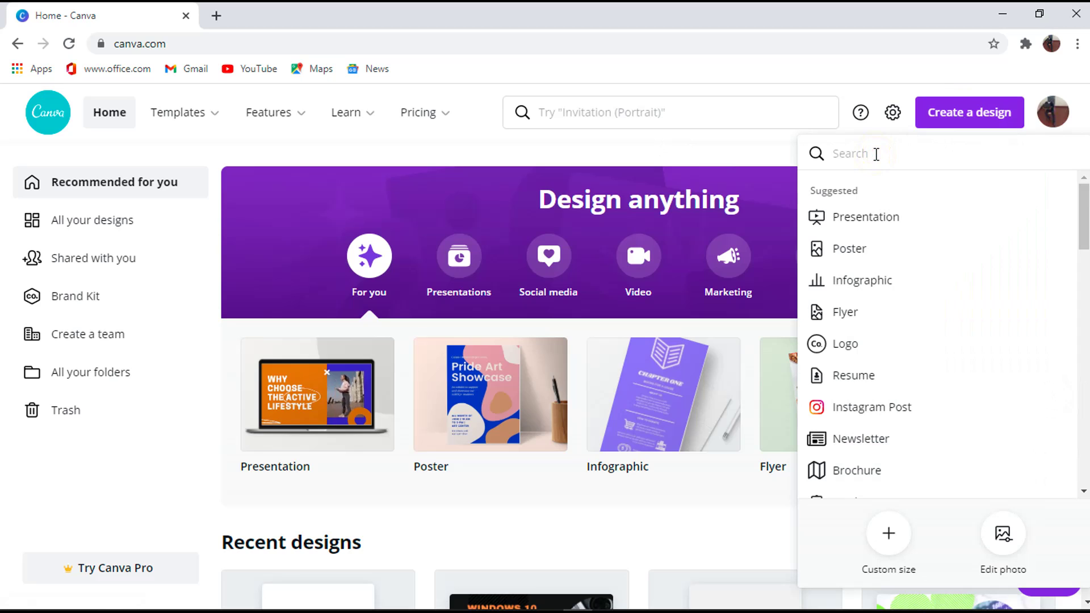
{"action": "type", "text": "log"}
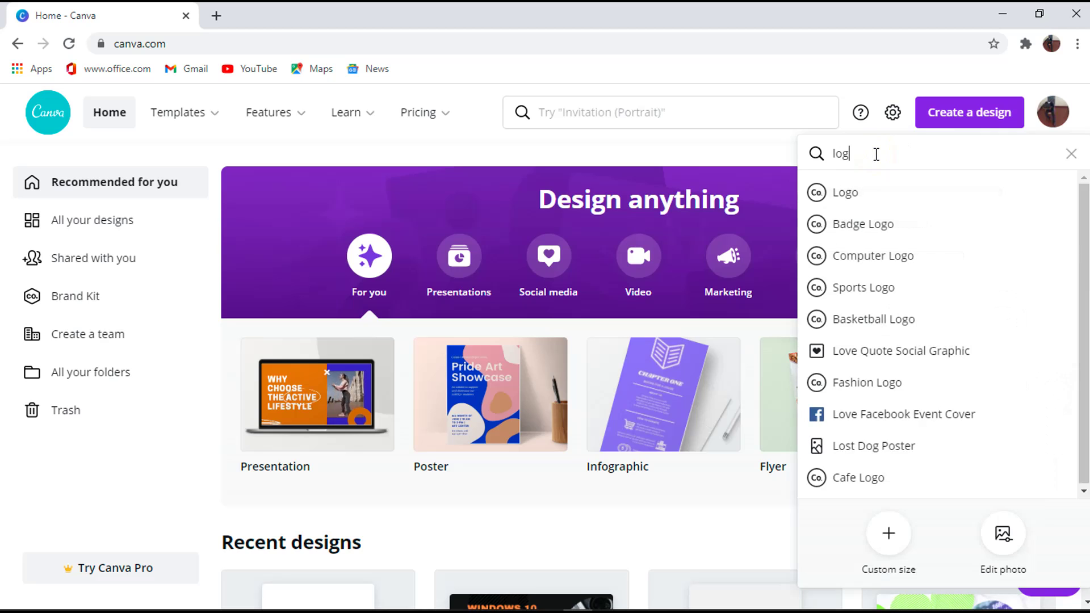
{"action": "type", "text": "o"}
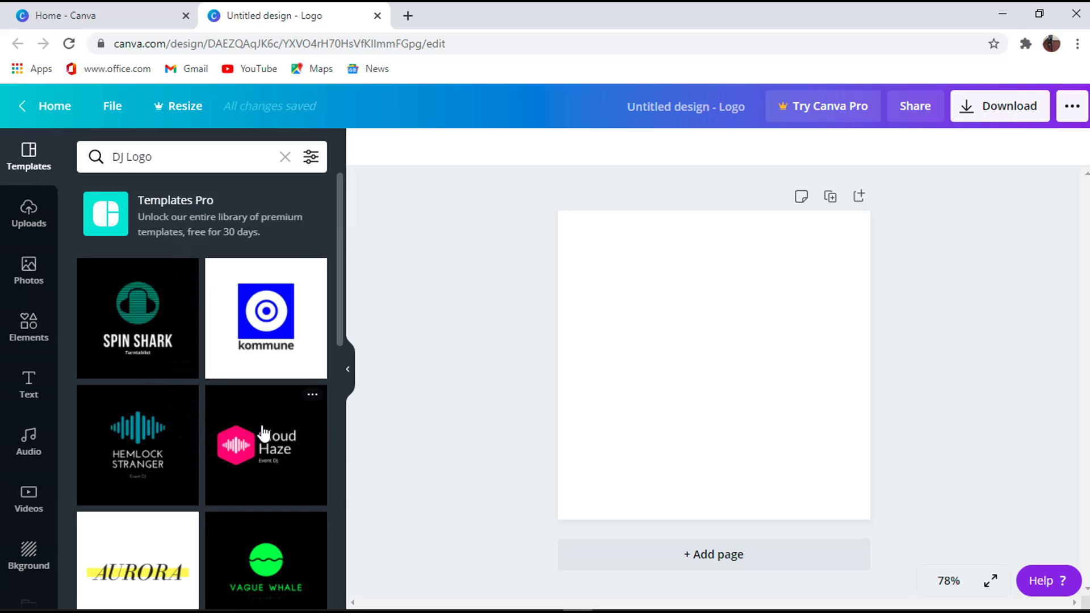
Find the Thunder Scratch DJ template in the results and apply it to the page.
{"action": "scroll", "coordinate": [263, 433], "scroll_direction": "down", "scroll_amount": 3}
{"action": "scroll", "coordinate": [263, 433], "scroll_direction": "down", "scroll_amount": 3}
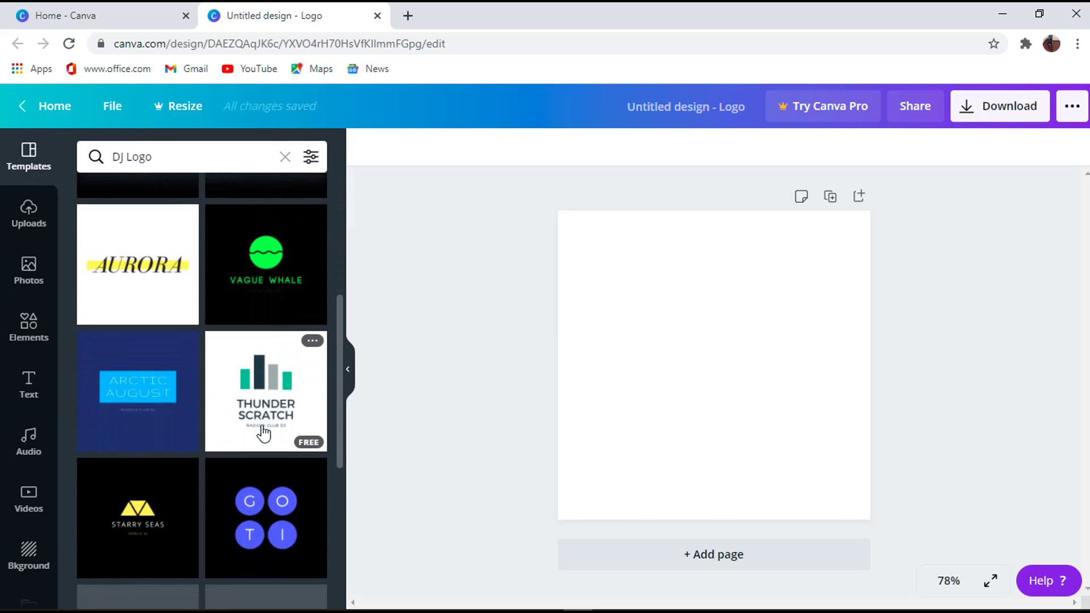
{"action": "scroll", "coordinate": [263, 433], "scroll_direction": "down", "scroll_amount": 2}
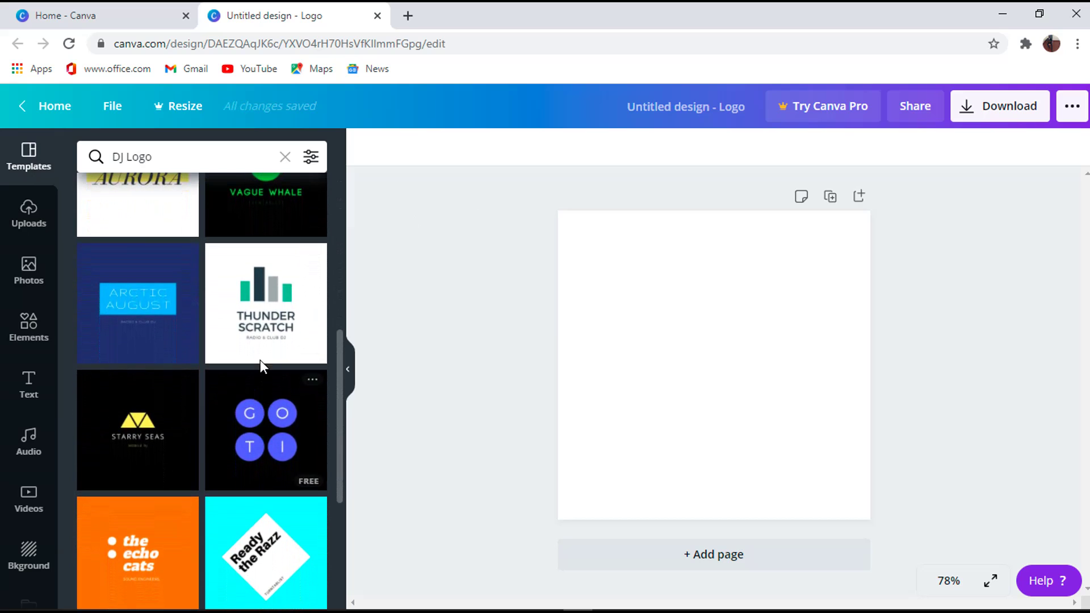
{"action": "left_click", "coordinate": [257, 327]}
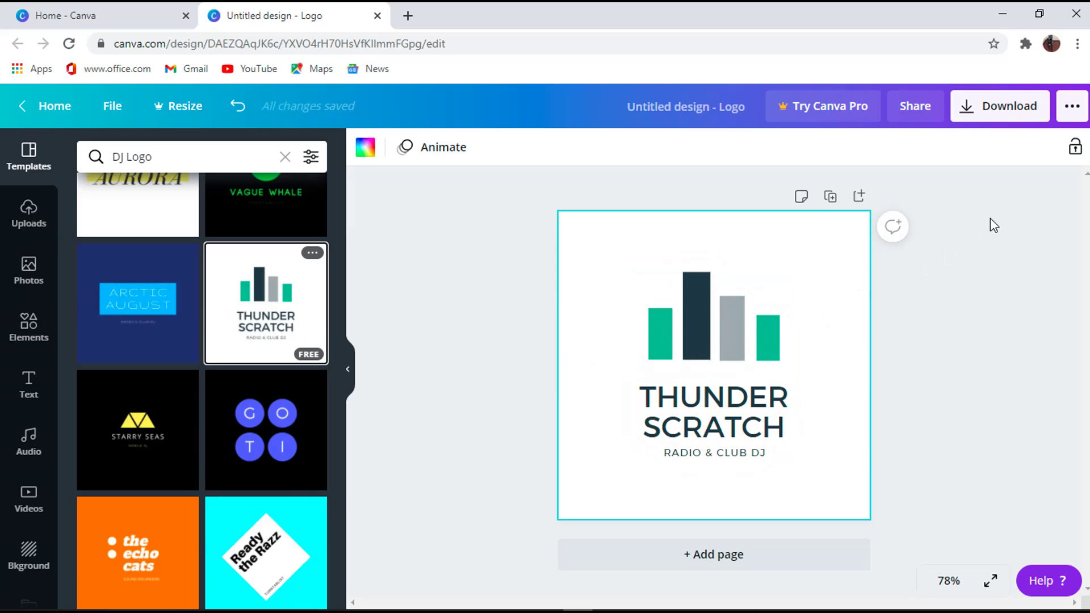
Delete the whole logo group from the page.
{"action": "left_click", "coordinate": [762, 349]}
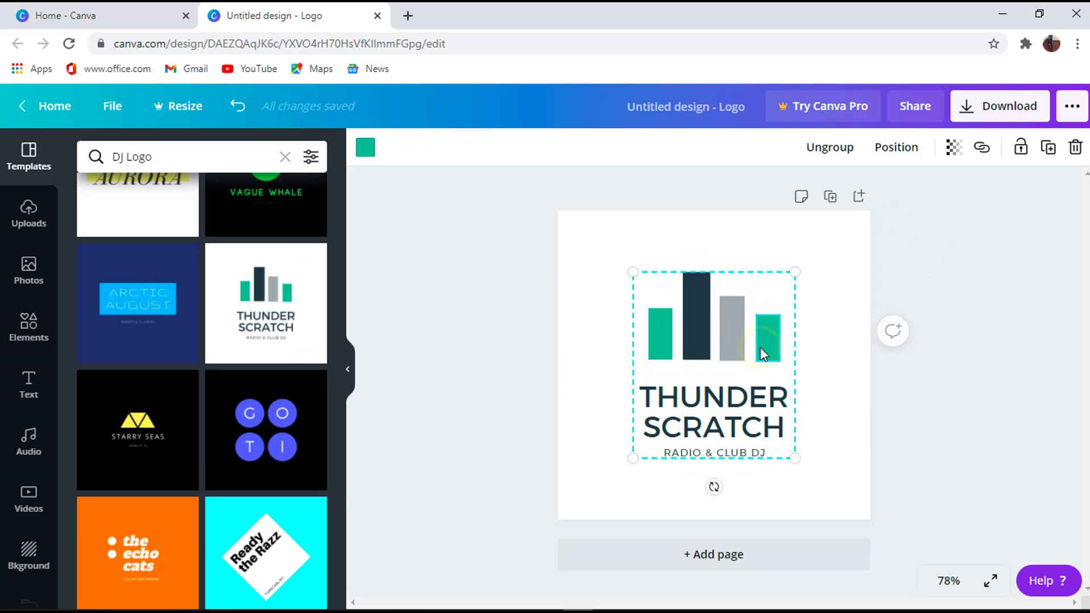
{"action": "left_click", "coordinate": [1074, 148]}
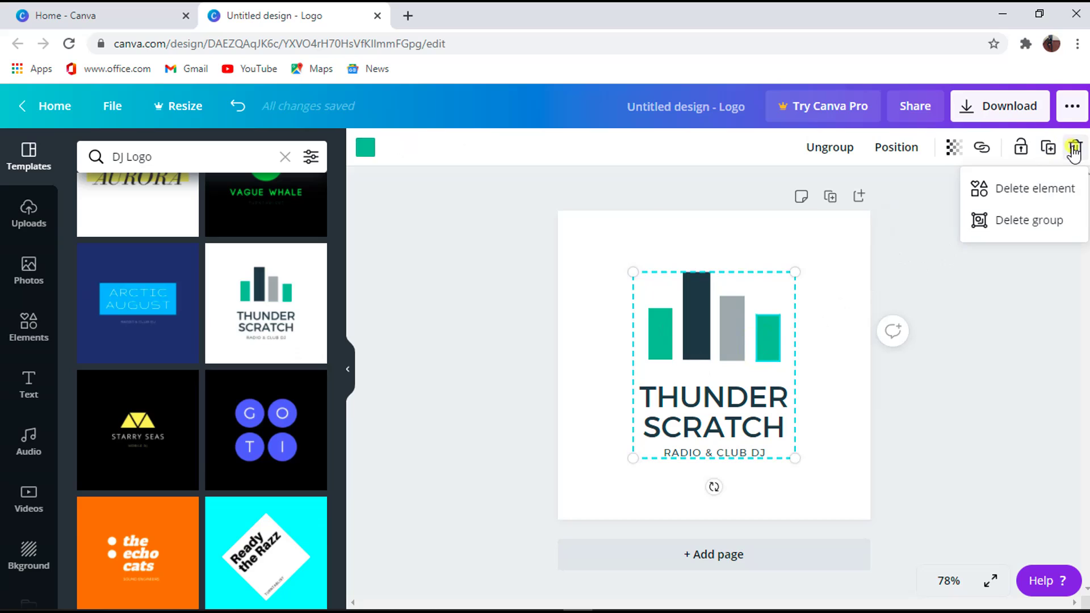
{"action": "left_click", "coordinate": [1074, 153]}
{"action": "left_click", "coordinate": [1072, 160]}
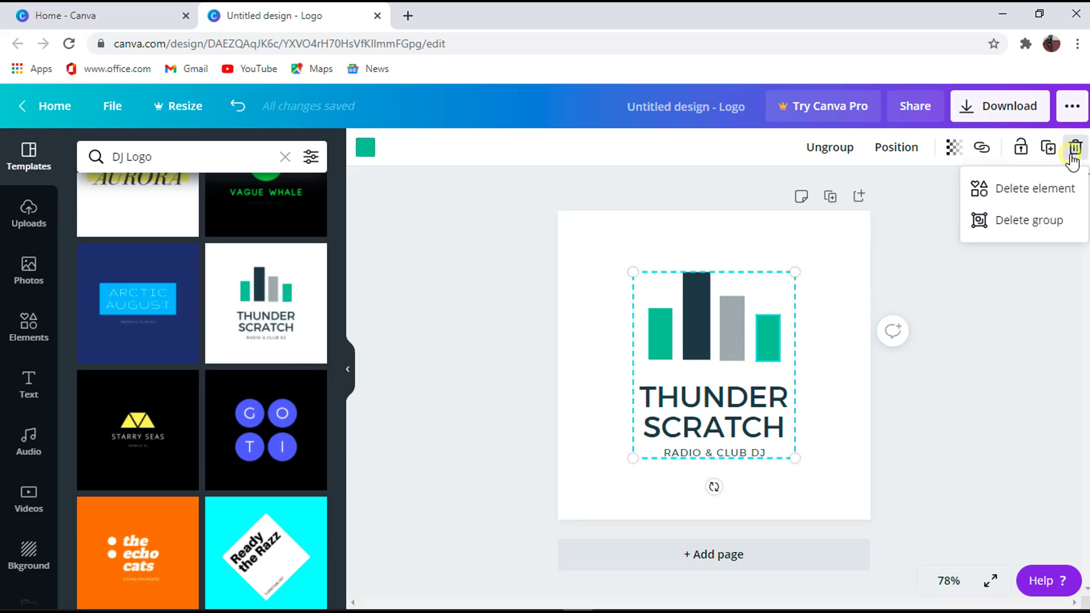
{"action": "left_click", "coordinate": [1030, 223]}
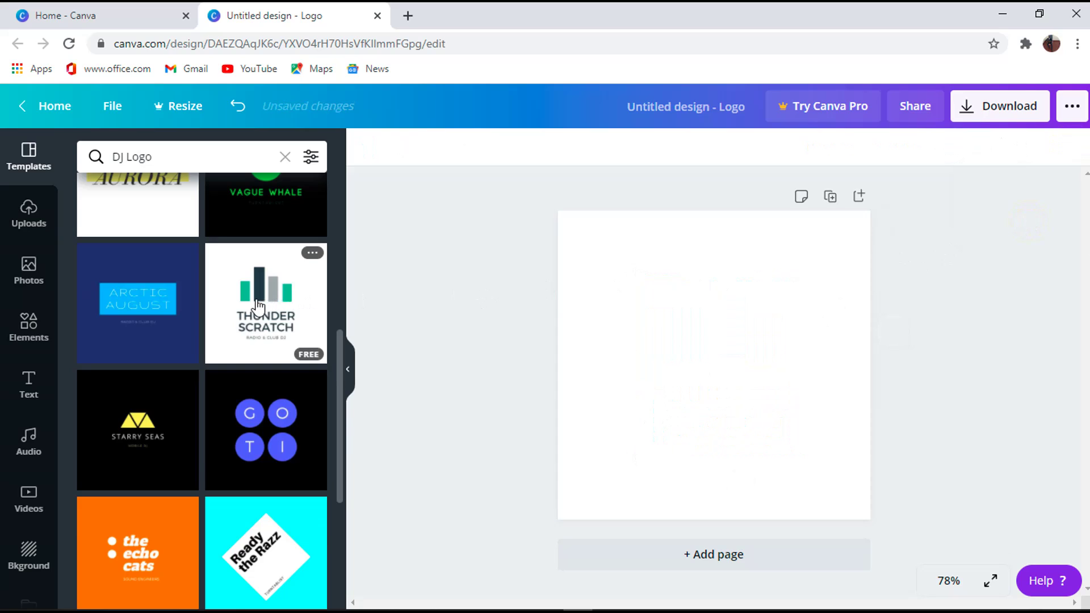
Place the Thunder Scratch template back on the page and ungroup it.
{"action": "left_click_drag", "start_coordinate": [253, 310], "coordinate": [632, 293]}
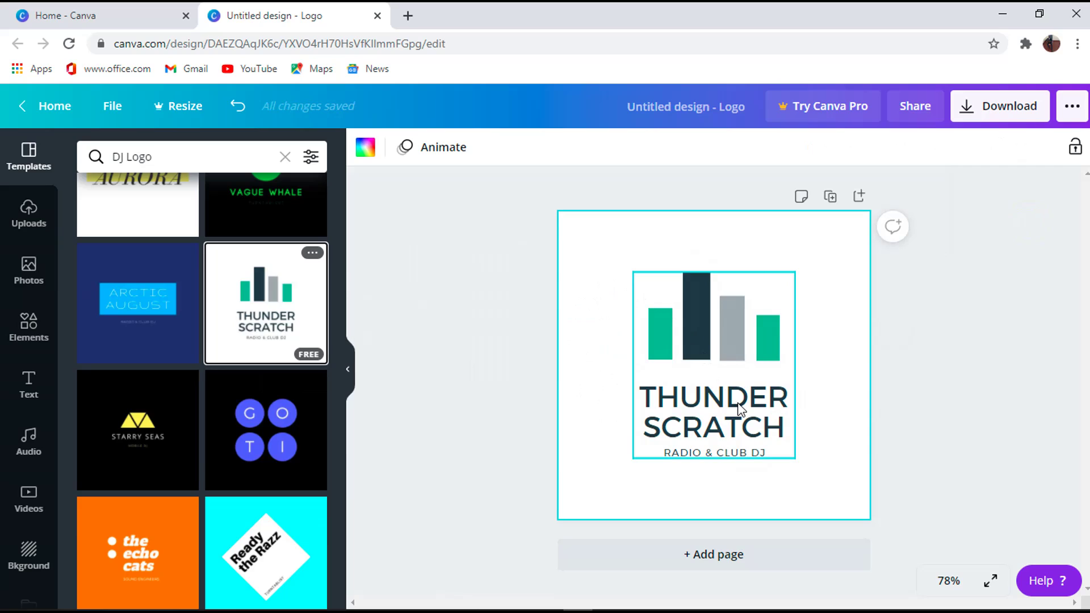
{"action": "left_click", "coordinate": [740, 408]}
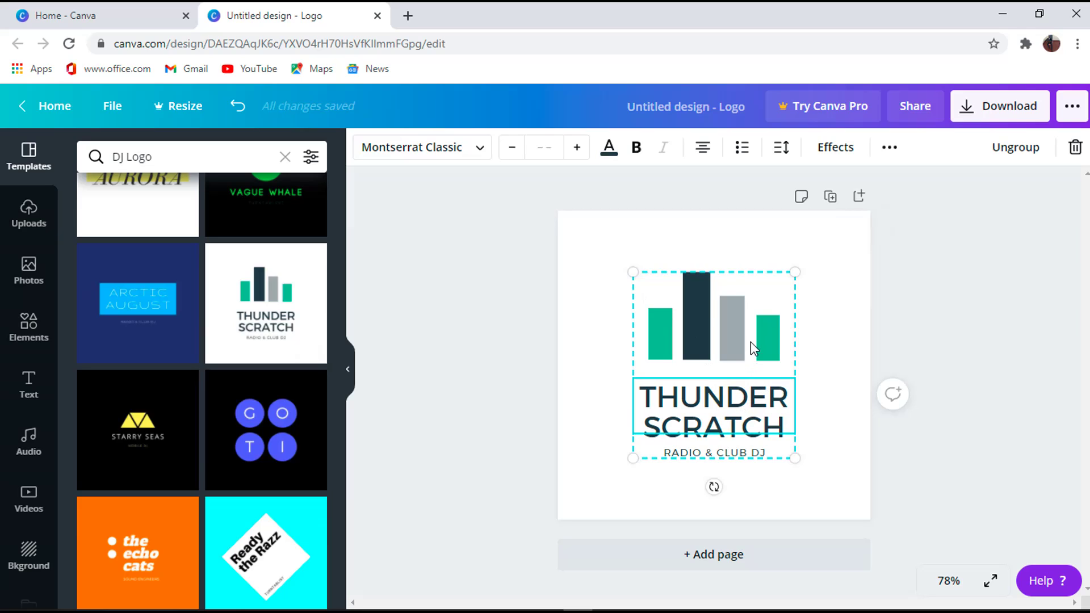
{"action": "left_click", "coordinate": [1005, 150]}
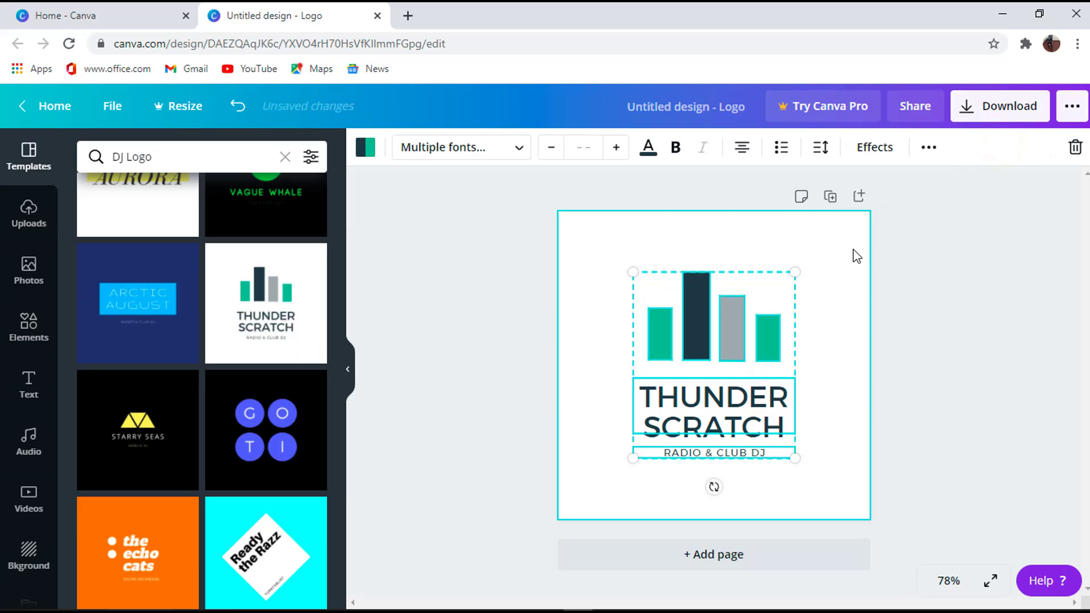
Replace the THUNDER SCRATCH heading with 'GIGI STUDIO'.
{"action": "left_click", "coordinate": [600, 339]}
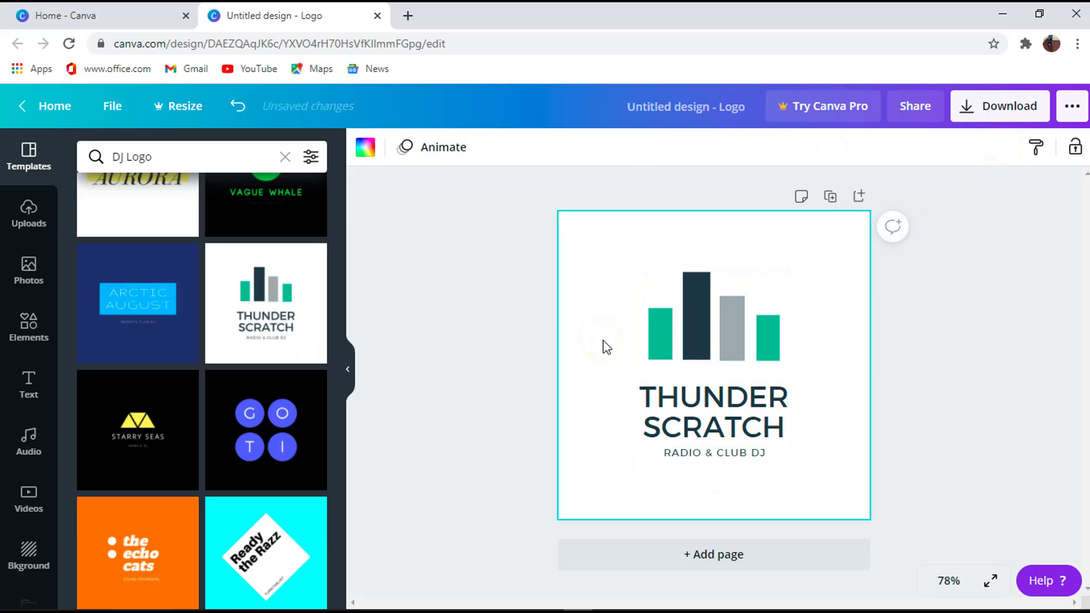
{"action": "left_click", "coordinate": [687, 418]}
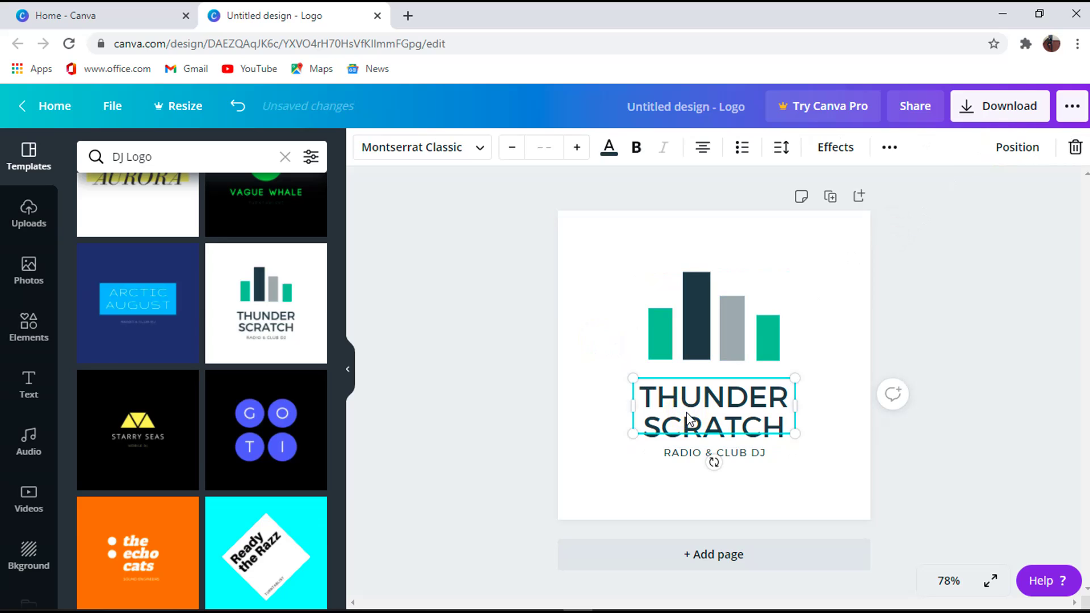
{"action": "double_click", "coordinate": [786, 420]}
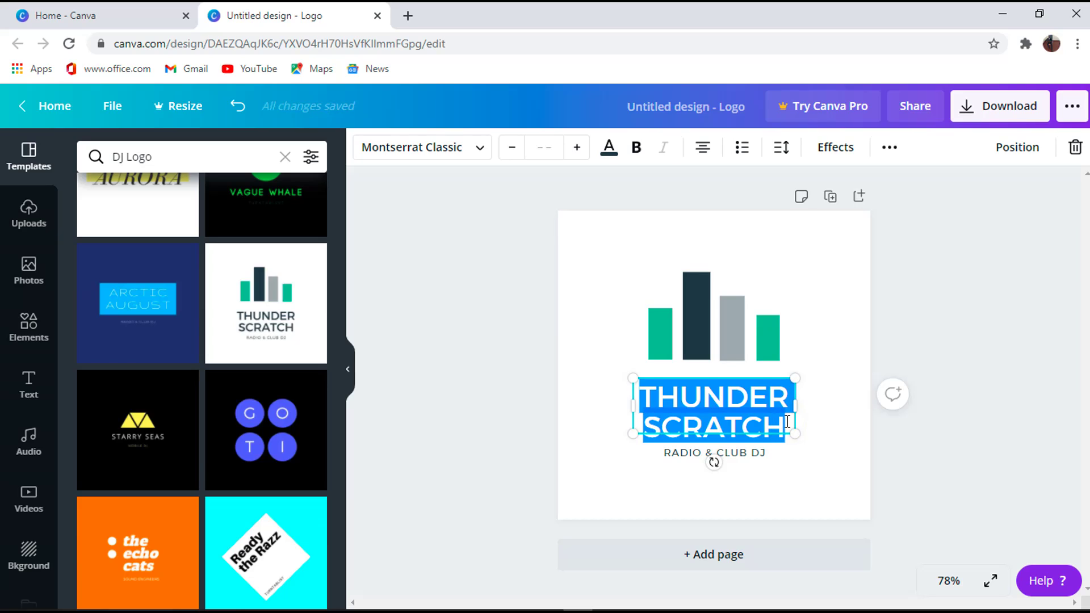
{"action": "type", "text": "G"}
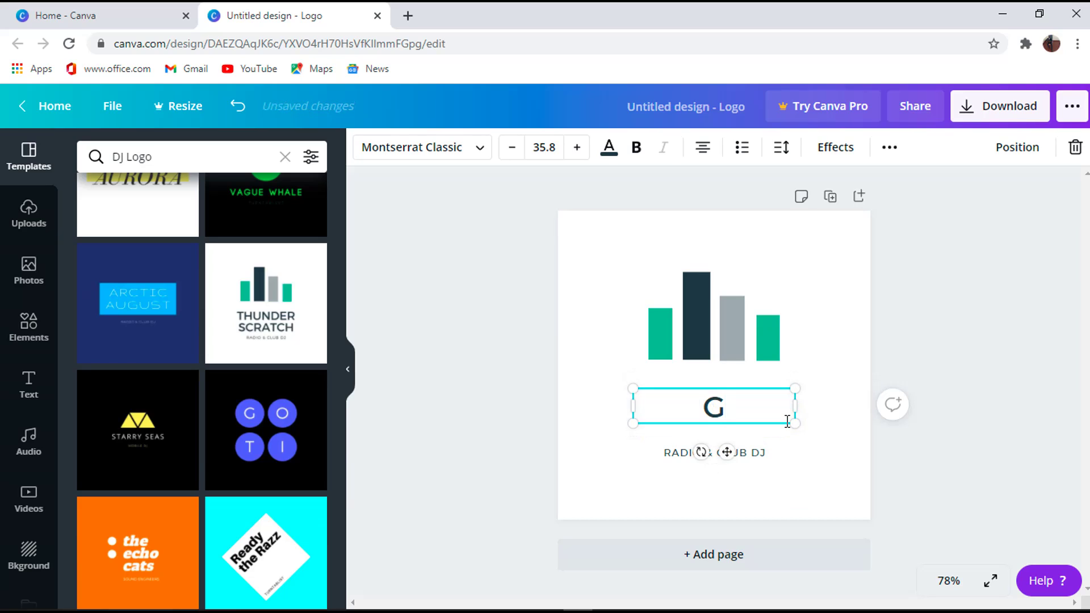
{"action": "type", "text": "IGI"}
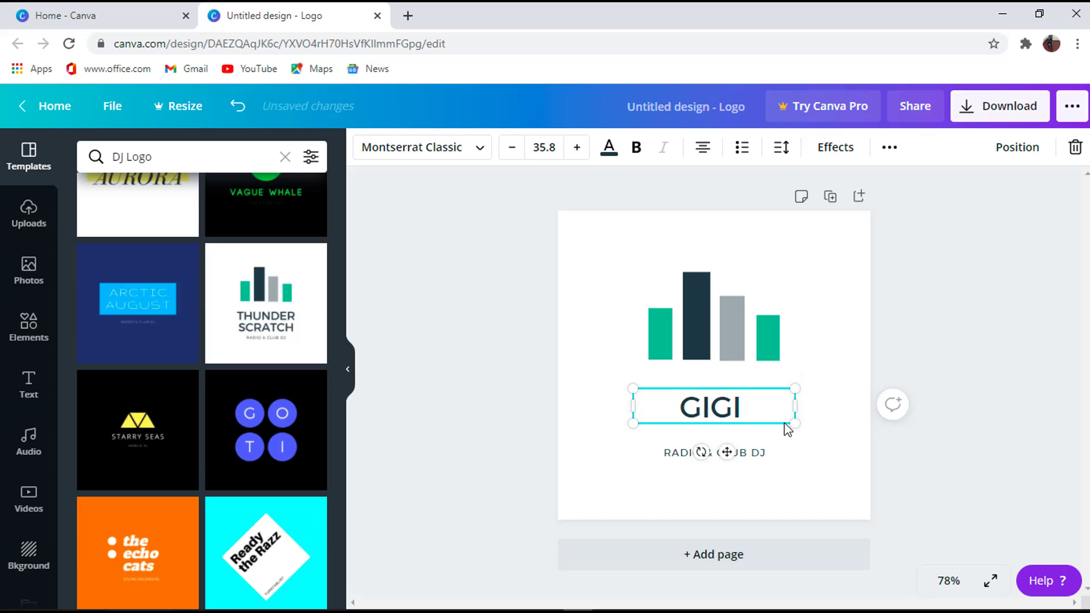
{"action": "type", "text": " STUD"}
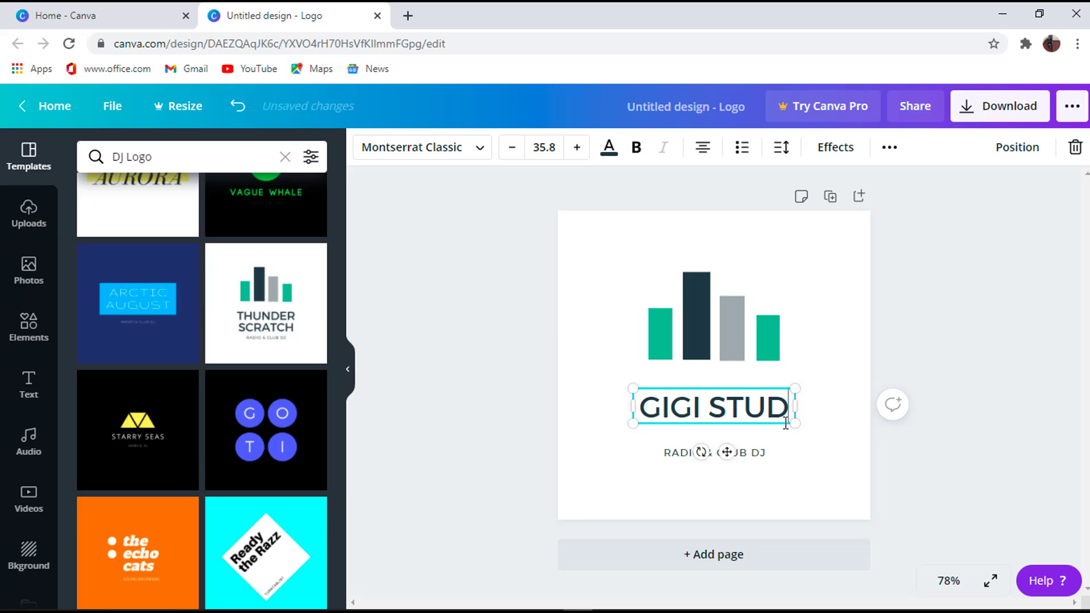
{"action": "type", "text": "IO"}
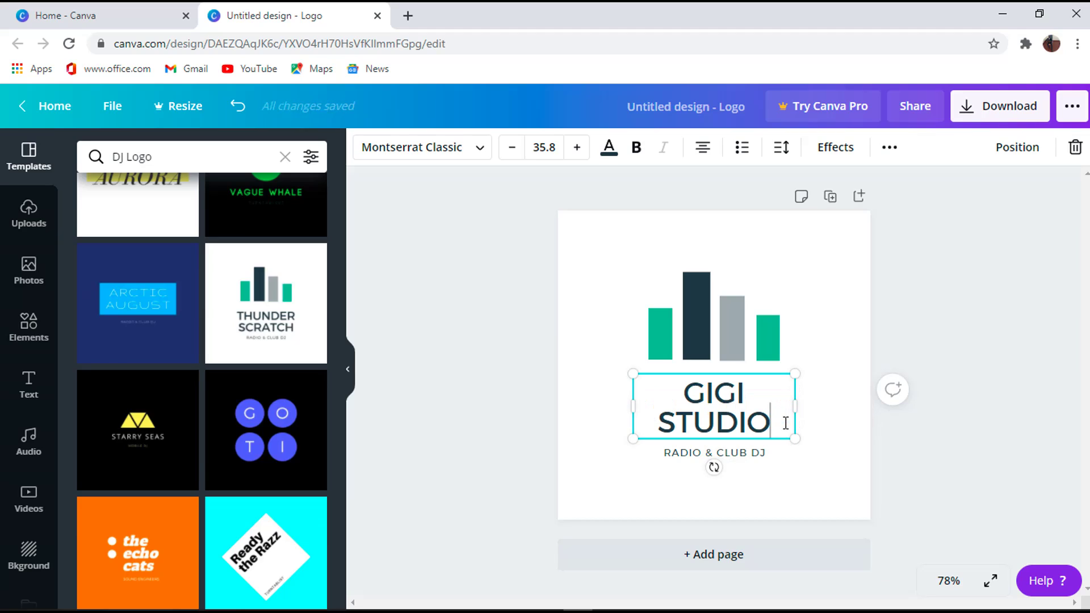
{"action": "left_click", "coordinate": [750, 455]}
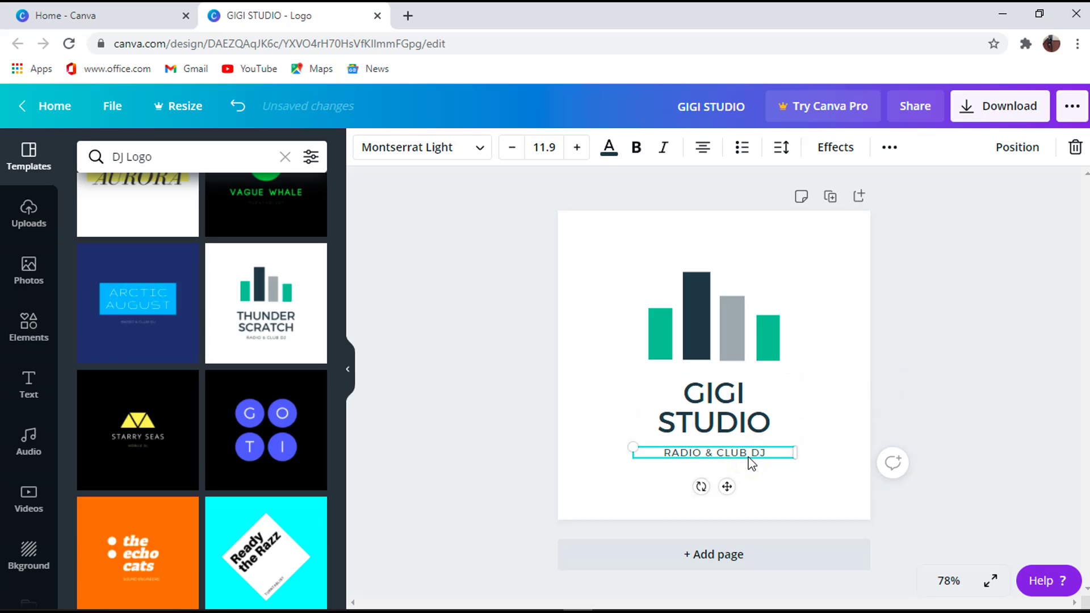
Delete the 'RADIO & CLUB DJ' tagline text and type 'DJ RAP' in its place.
{"action": "double_click", "coordinate": [717, 452]}
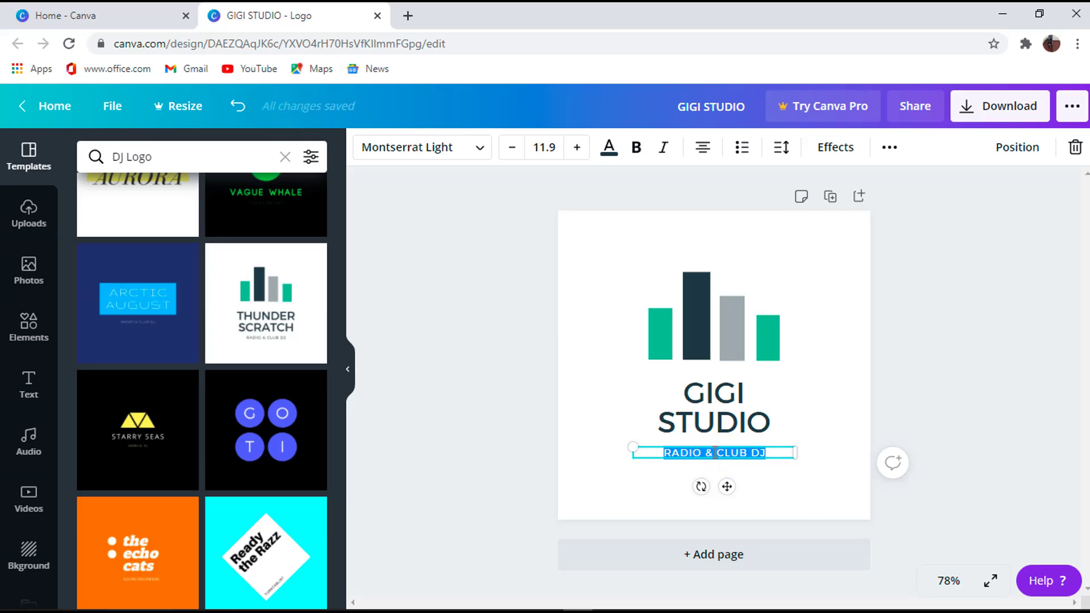
{"action": "key", "text": "BackSpace"}
{"action": "type", "text": "D"}
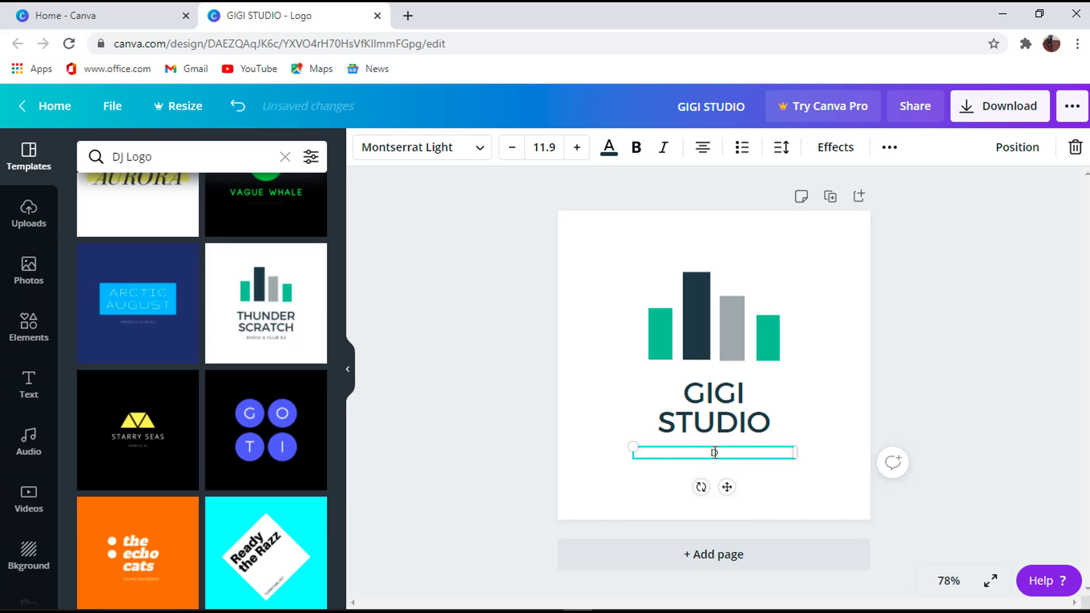
{"action": "type", "text": "J RAP"}
{"action": "left_click", "coordinate": [810, 414]}
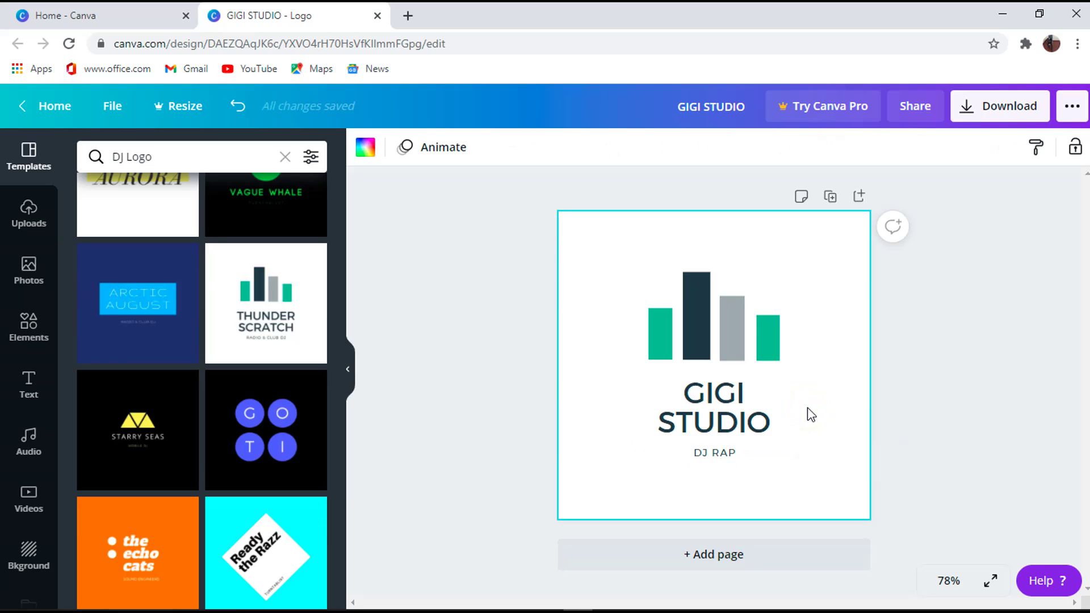
Colour the word GIGI orange.
{"action": "left_click", "coordinate": [711, 403]}
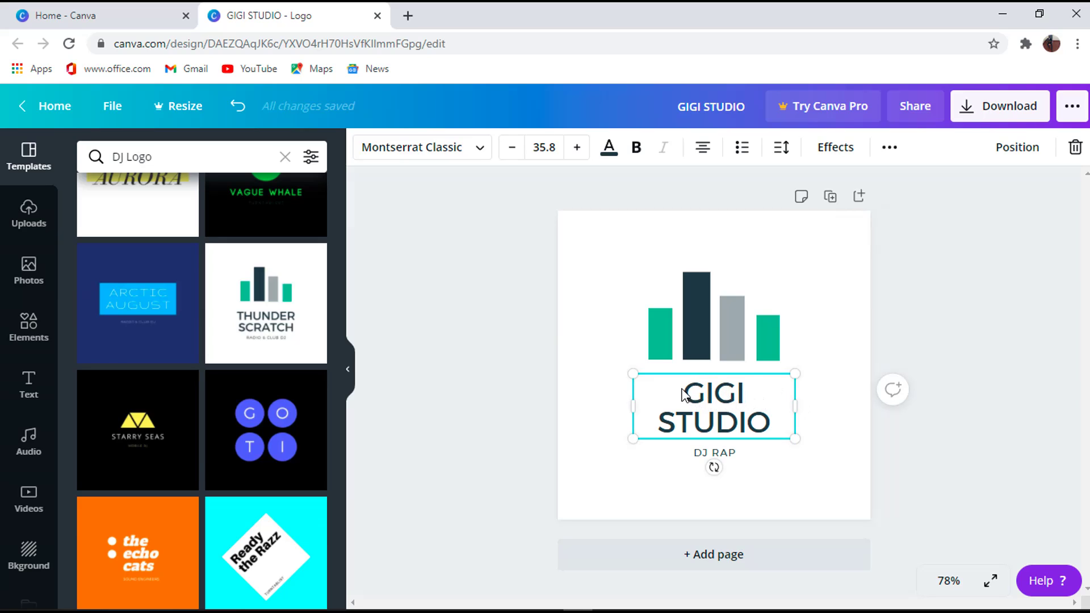
{"action": "left_click_drag", "start_coordinate": [683, 395], "coordinate": [754, 401]}
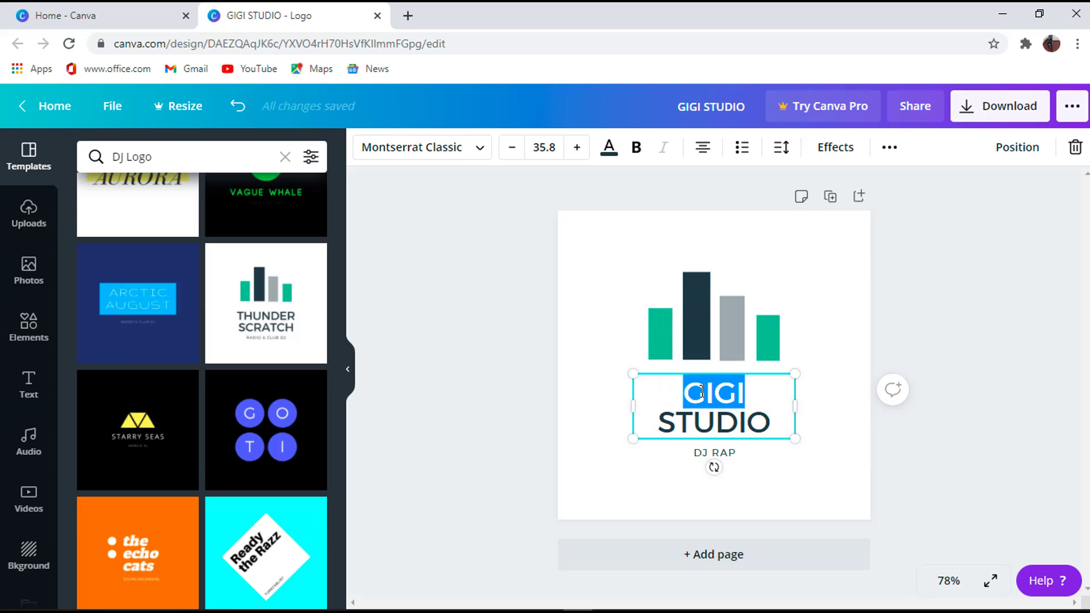
{"action": "left_click", "coordinate": [609, 157]}
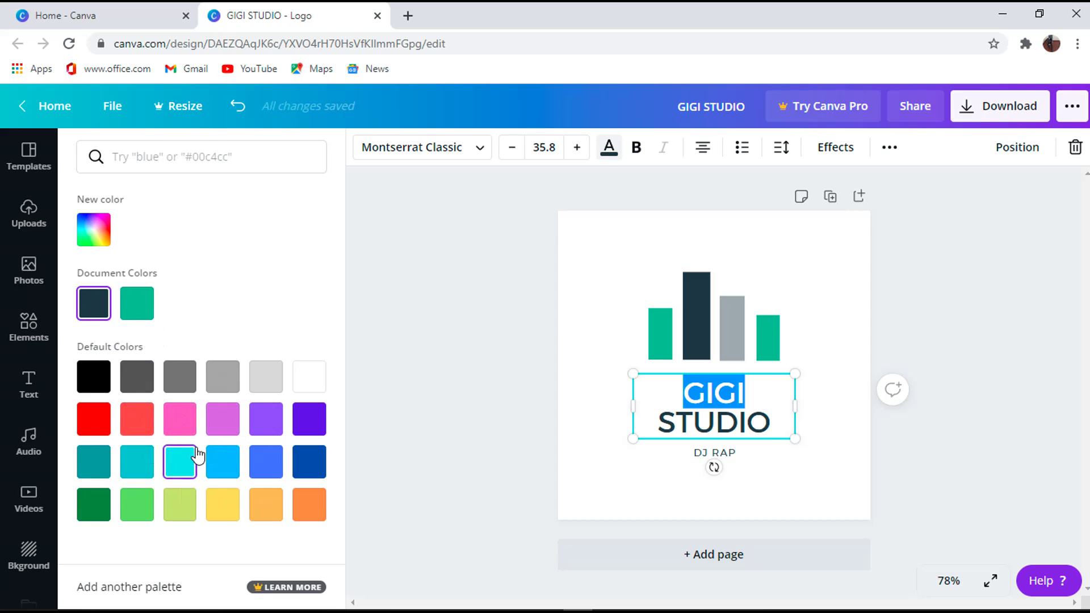
{"action": "left_click", "coordinate": [310, 507]}
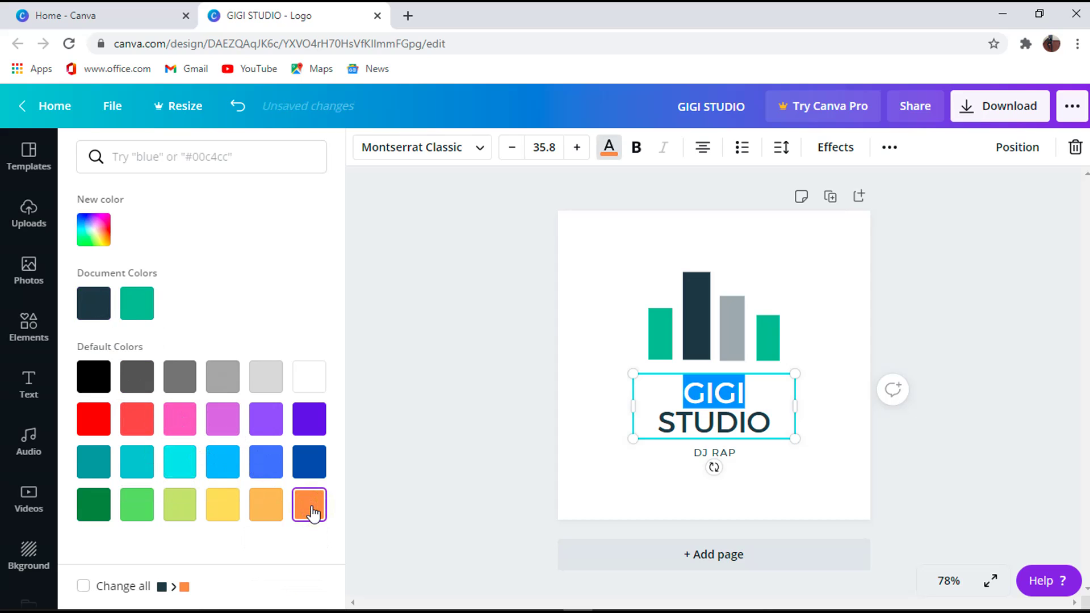
{"action": "left_click", "coordinate": [773, 418]}
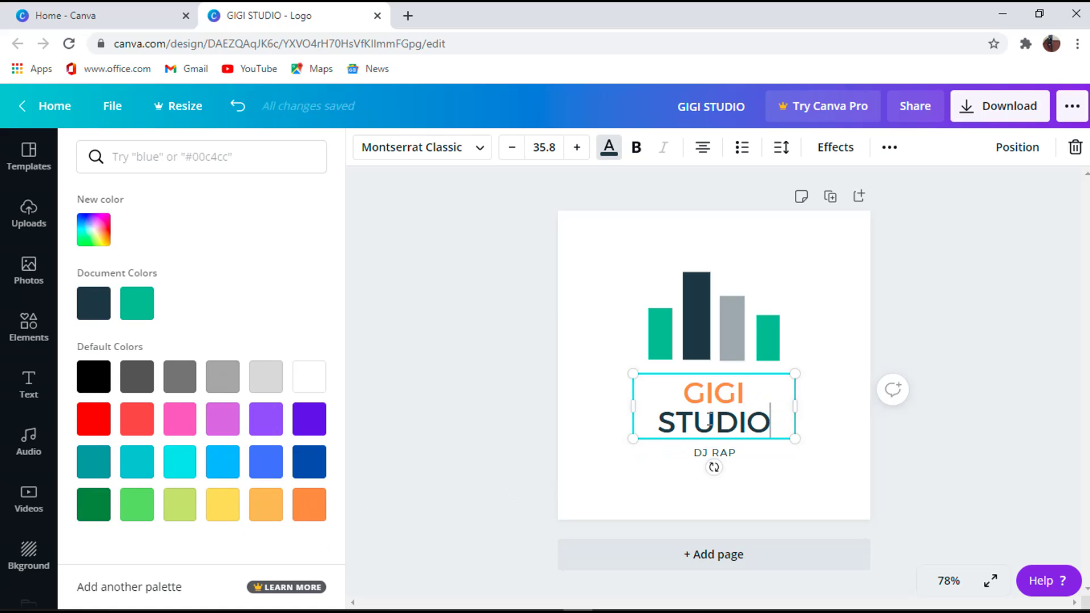
Enlarge the letters STU to font size 40.8 and colour them red.
{"action": "left_click_drag", "start_coordinate": [716, 420], "coordinate": [659, 426]}
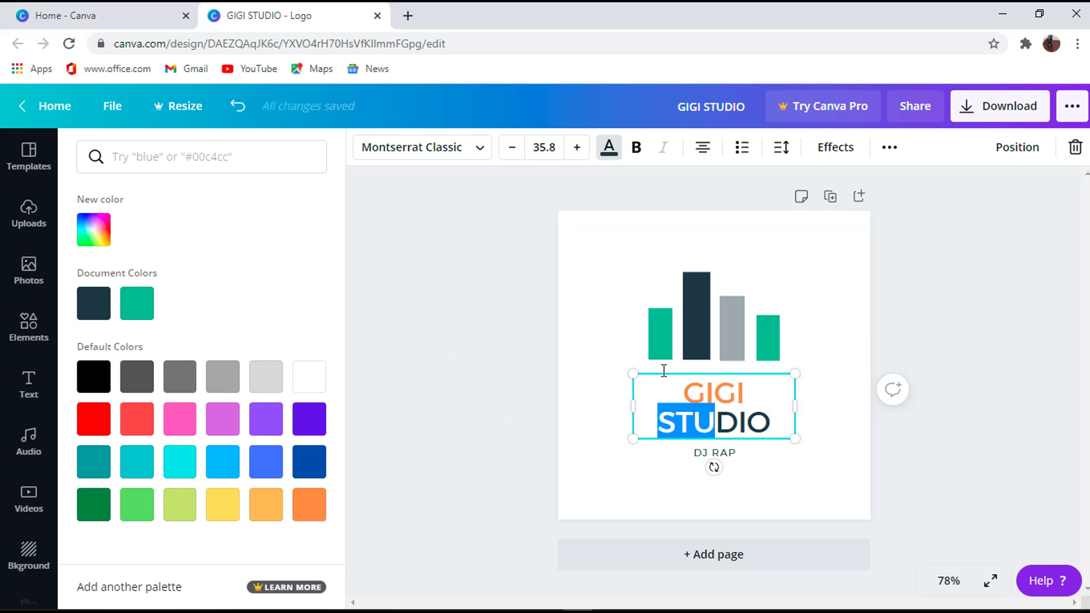
{"action": "left_click", "coordinate": [577, 149]}
{"action": "left_click", "coordinate": [576, 149]}
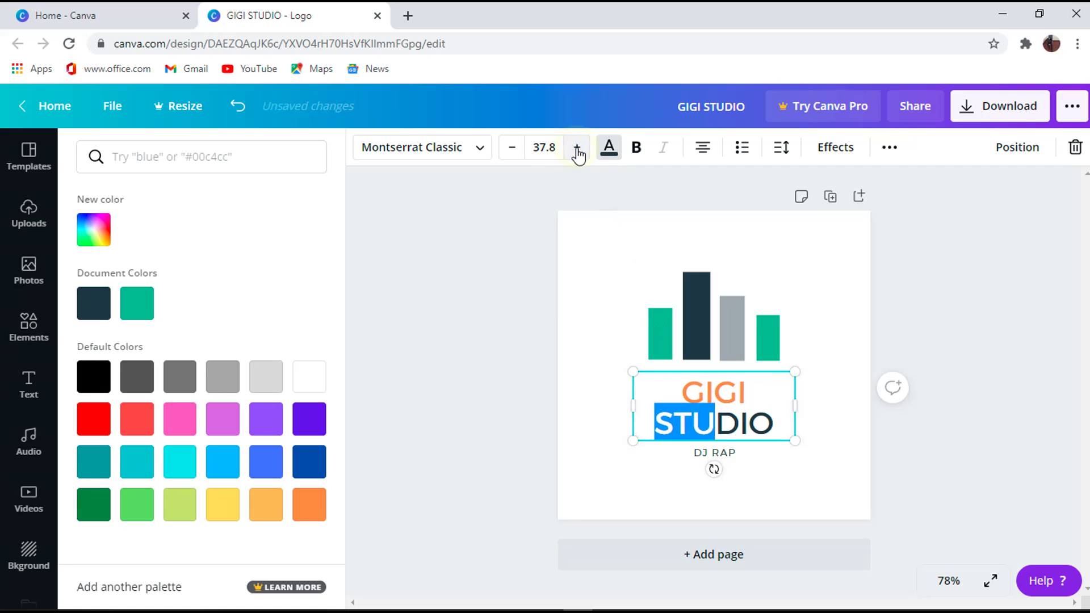
{"action": "left_click", "coordinate": [577, 148]}
{"action": "left_click", "coordinate": [577, 148]}
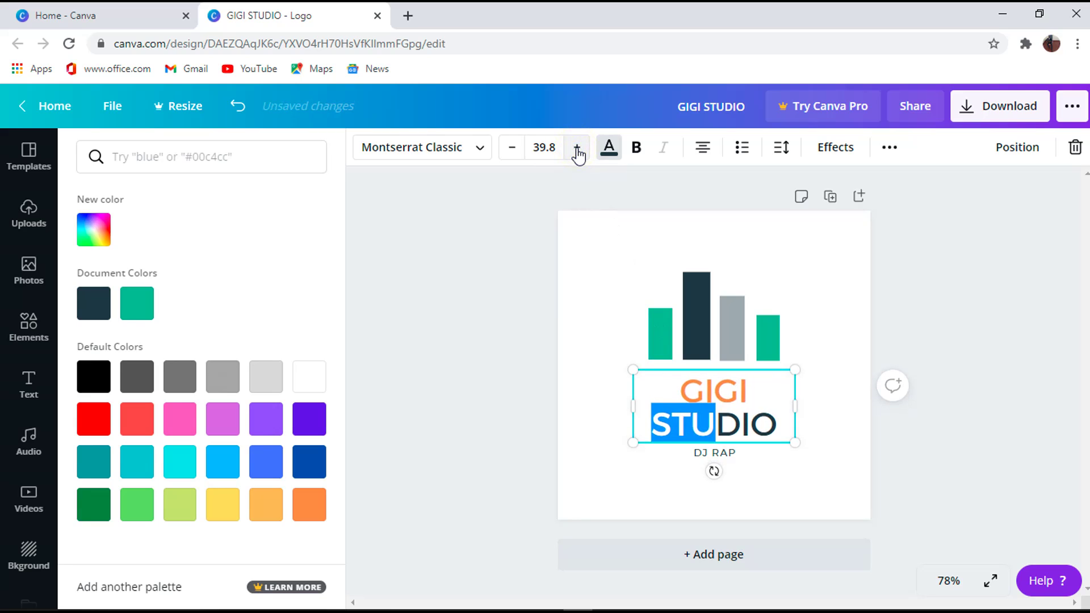
{"action": "left_click", "coordinate": [577, 148]}
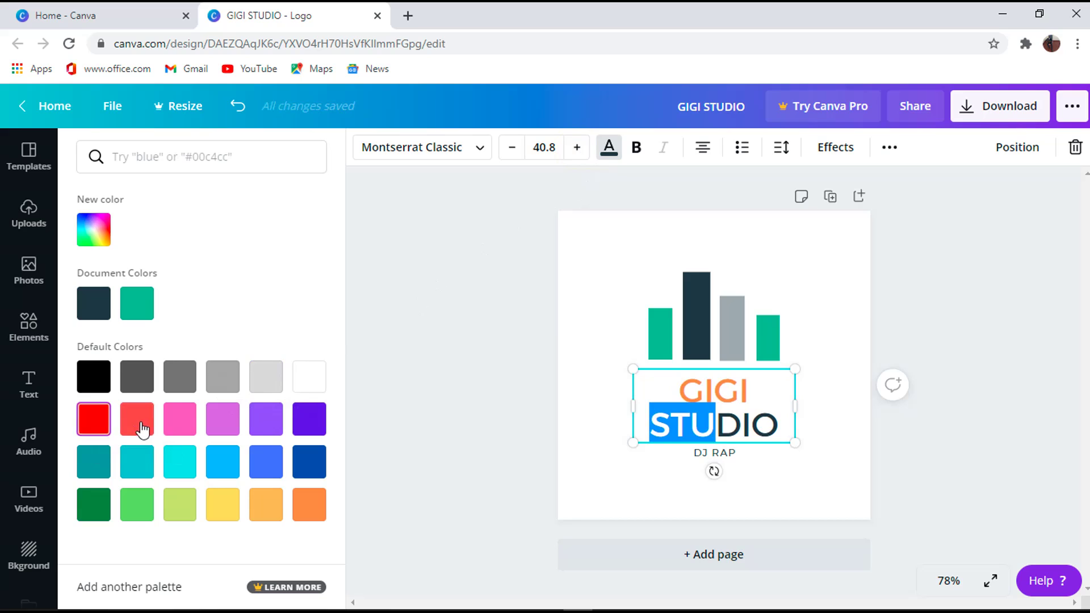
{"action": "left_click", "coordinate": [108, 426]}
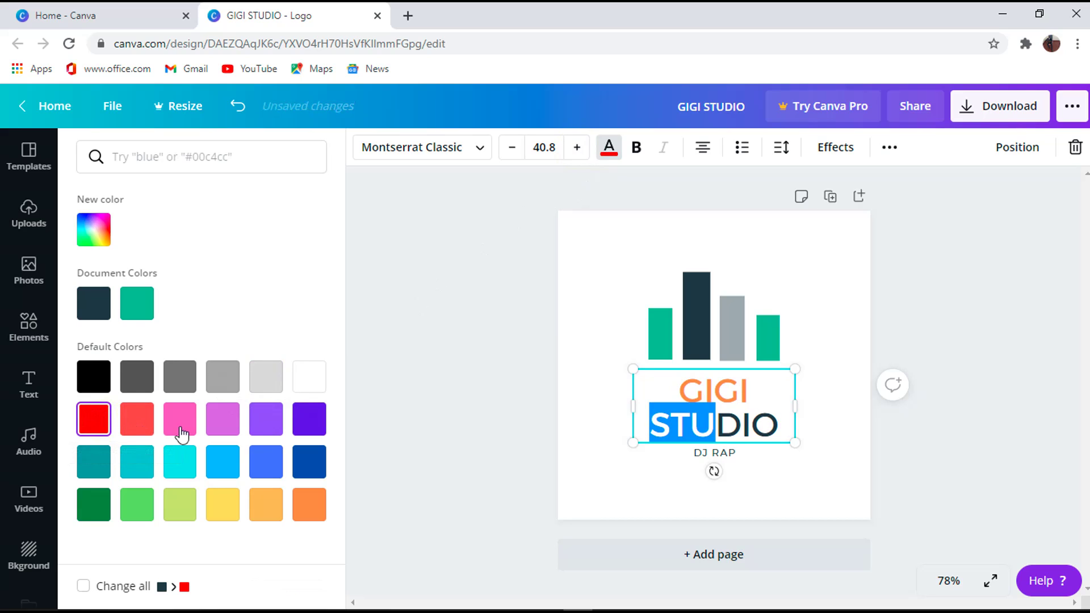
{"action": "left_click", "coordinate": [760, 391]}
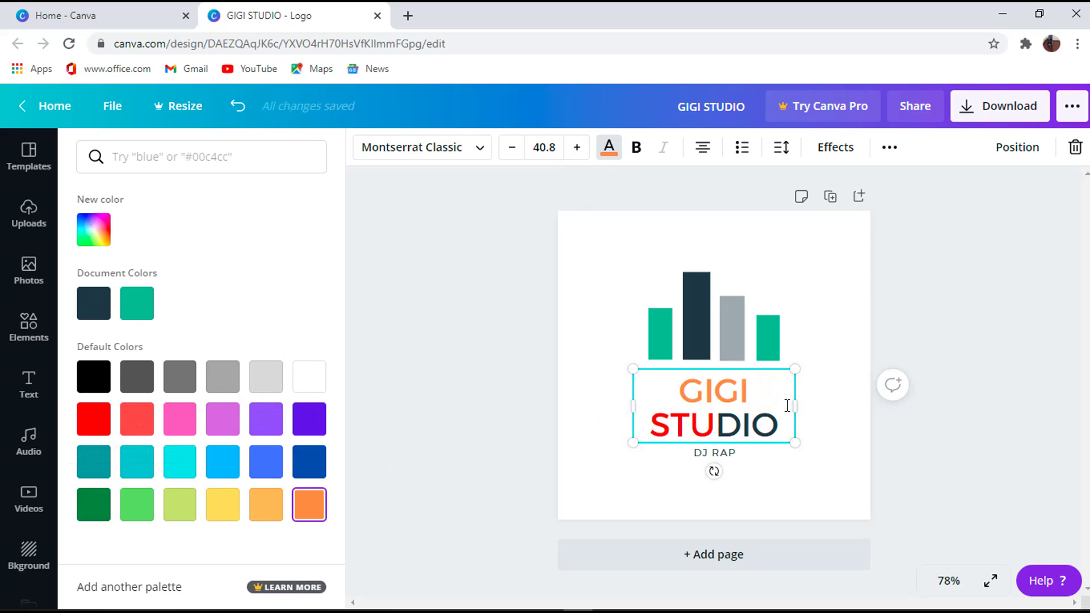
Recolour GIGI with the document's green #28b78d.
{"action": "left_click", "coordinate": [753, 393]}
{"action": "left_click_drag", "start_coordinate": [753, 393], "coordinate": [690, 392]}
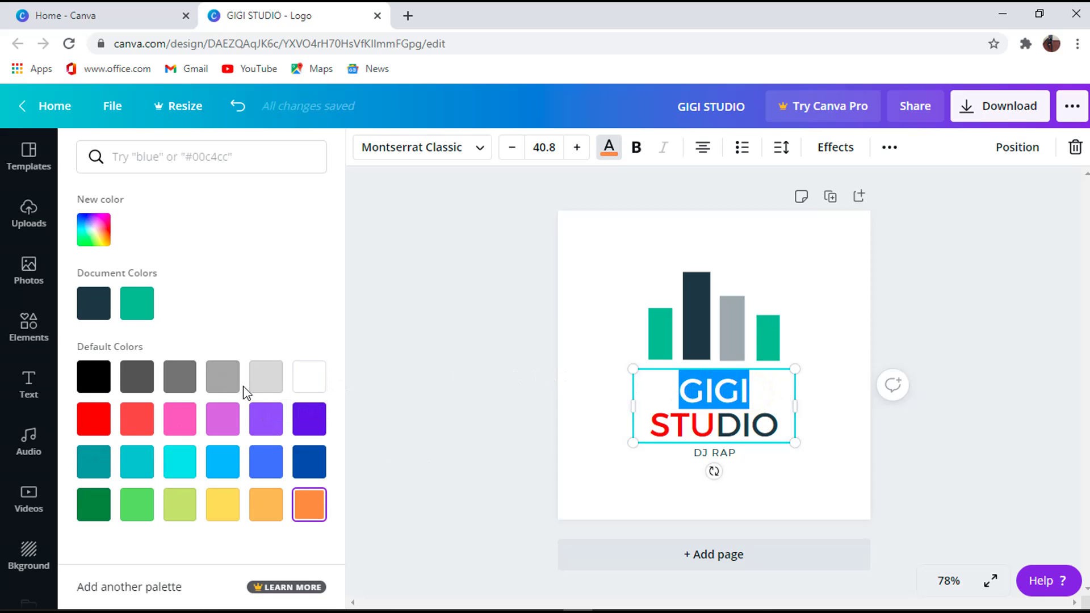
{"action": "left_click", "coordinate": [133, 307]}
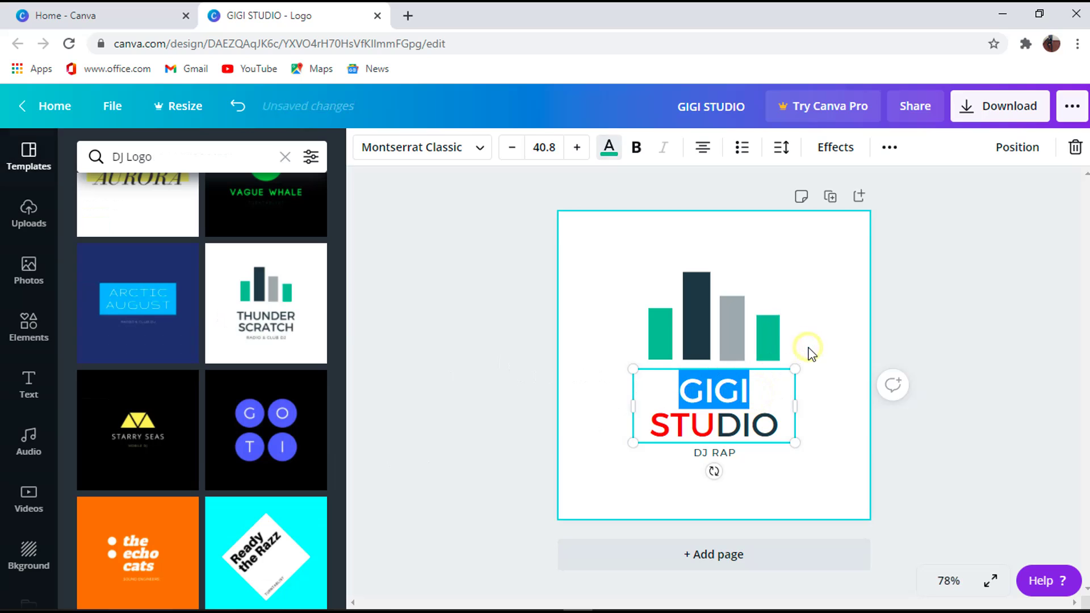
{"action": "left_click", "coordinate": [847, 400]}
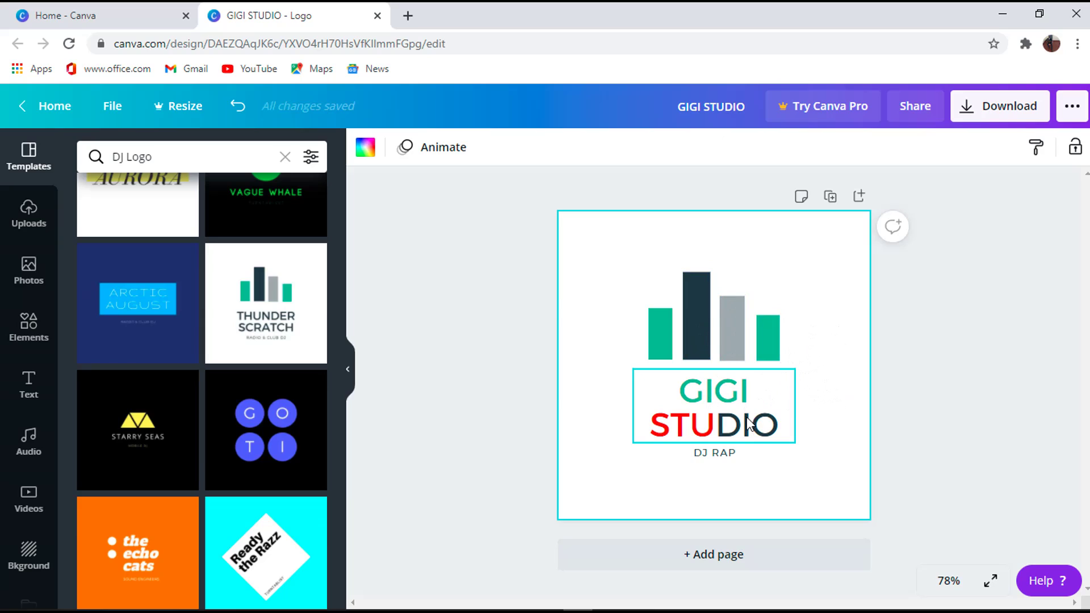
Change the DJ RAP tagline's font to Horizon.
{"action": "left_click", "coordinate": [732, 454]}
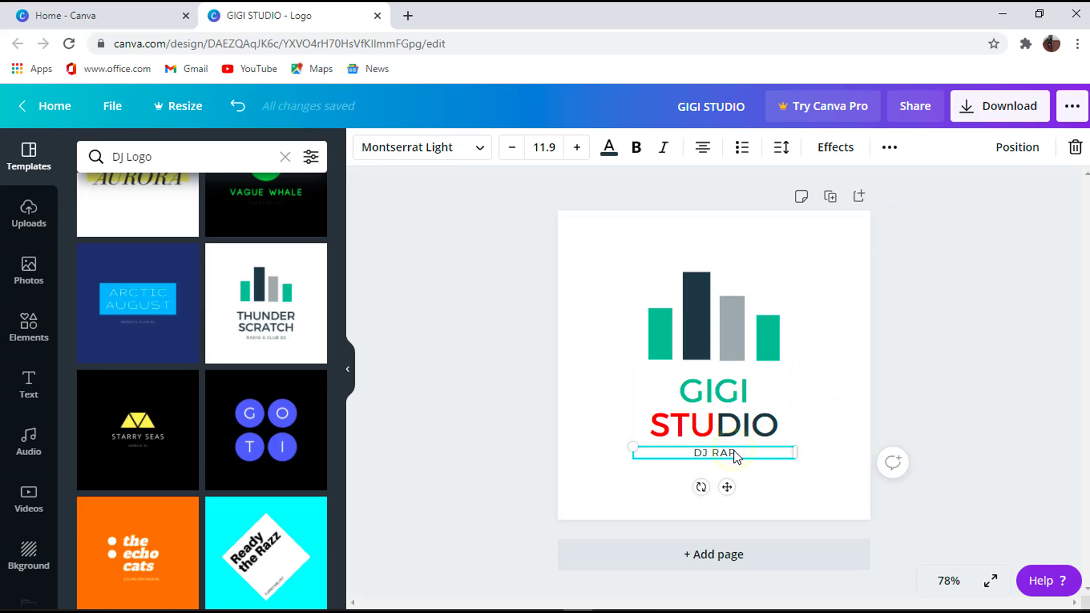
{"action": "left_click", "coordinate": [720, 453]}
{"action": "left_click_drag", "start_coordinate": [738, 452], "coordinate": [690, 452]}
{"action": "left_click", "coordinate": [482, 153]}
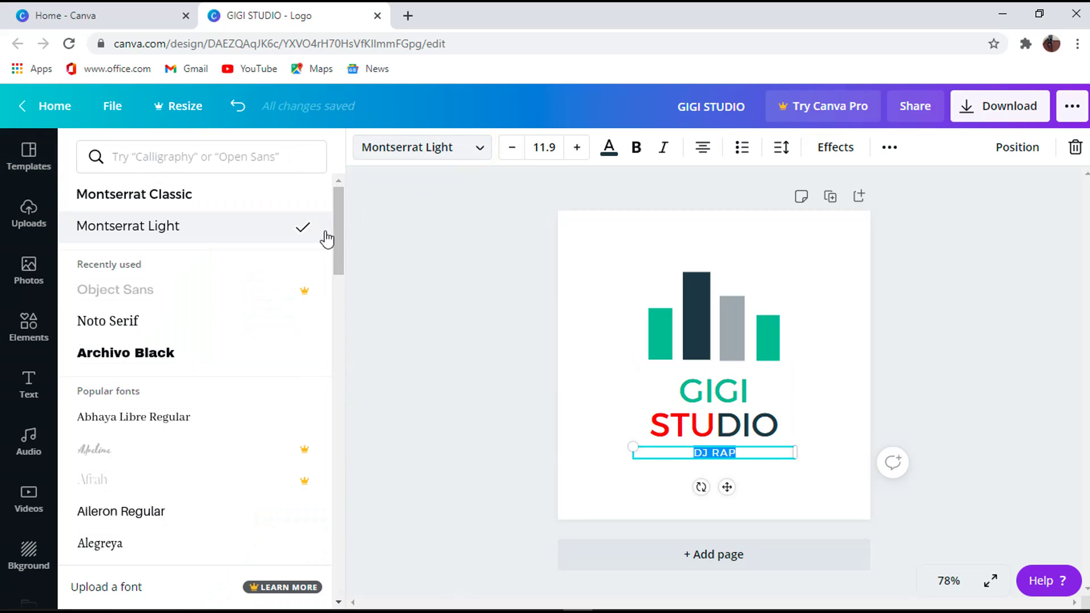
{"action": "scroll", "coordinate": [147, 368], "scroll_direction": "down", "scroll_amount": 1}
{"action": "scroll", "coordinate": [146, 368], "scroll_direction": "down", "scroll_amount": 5}
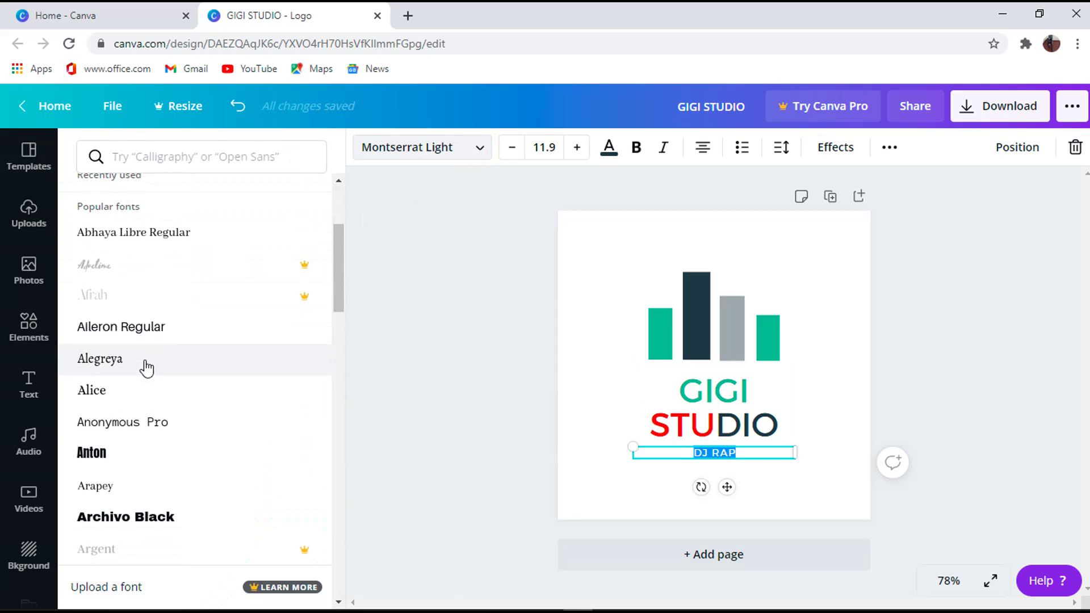
{"action": "scroll", "coordinate": [147, 368], "scroll_direction": "down", "scroll_amount": 2}
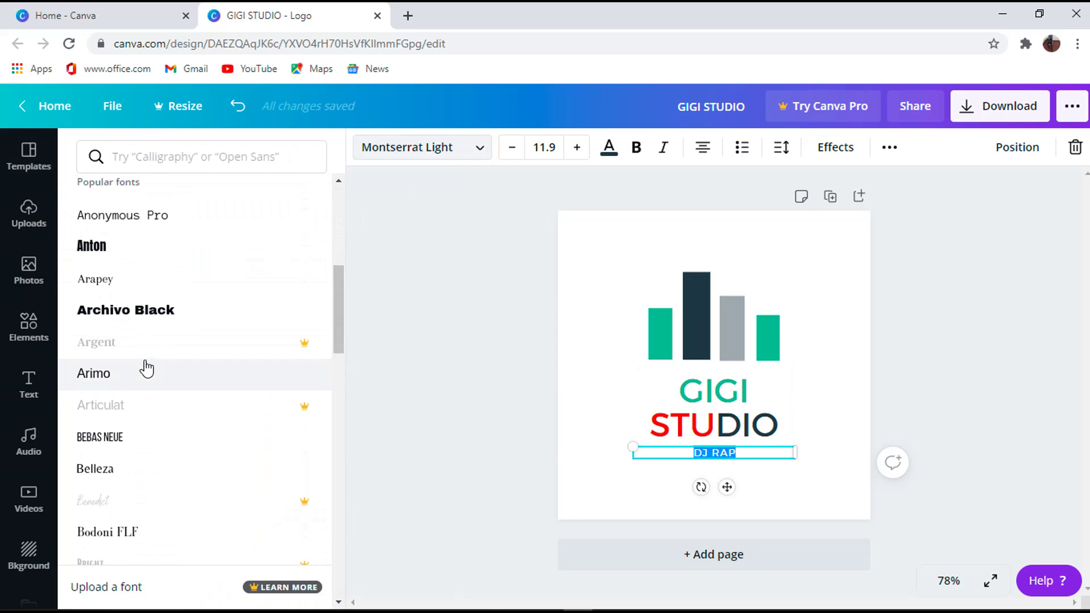
{"action": "scroll", "coordinate": [147, 368], "scroll_direction": "down", "scroll_amount": 6}
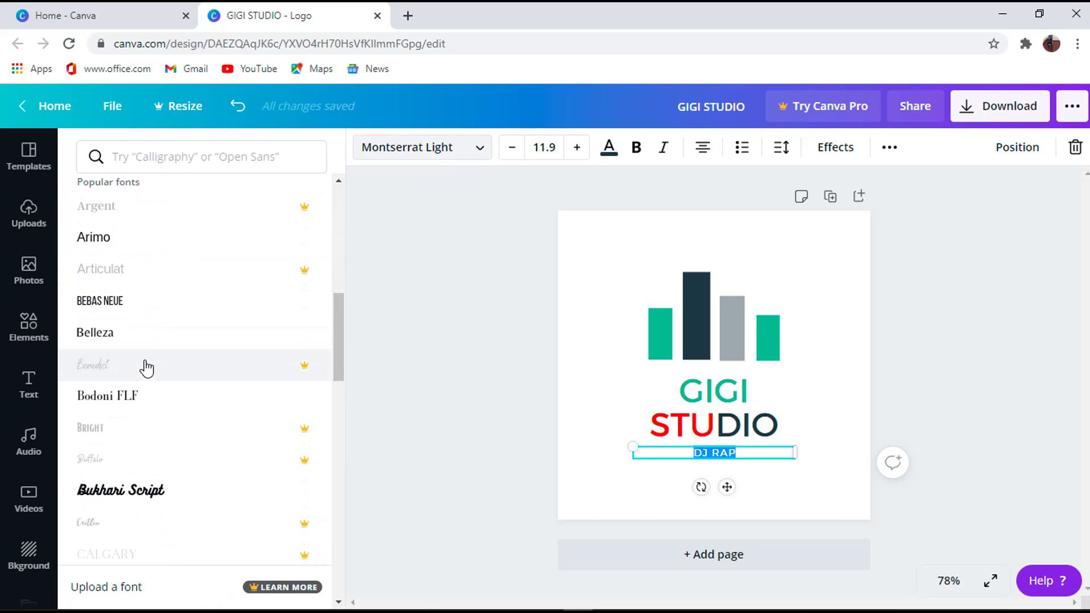
{"action": "scroll", "coordinate": [147, 368], "scroll_direction": "down", "scroll_amount": 5}
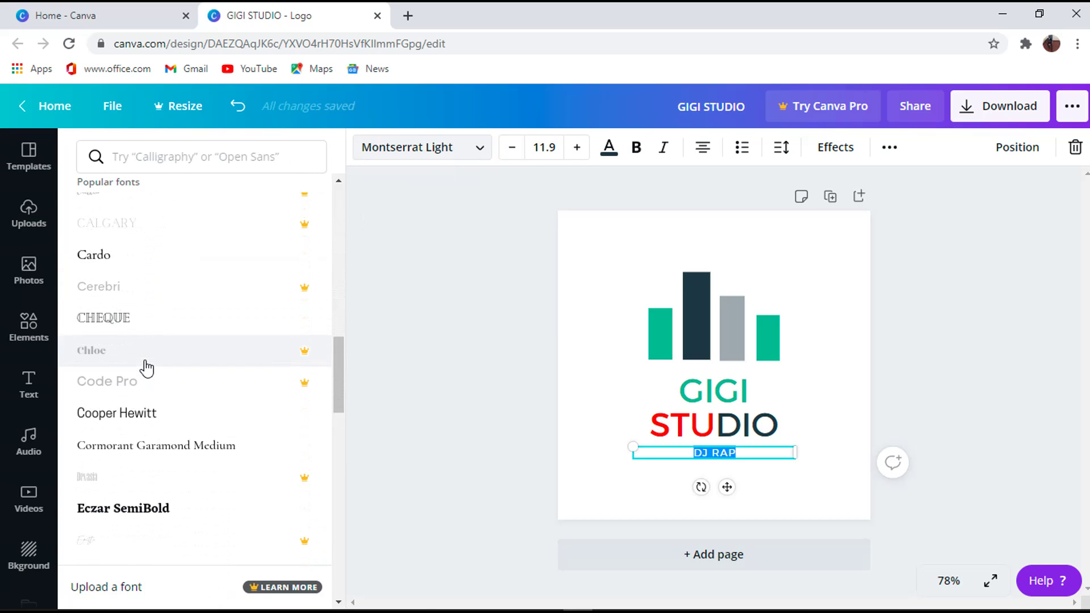
{"action": "scroll", "coordinate": [147, 368], "scroll_direction": "down", "scroll_amount": 5}
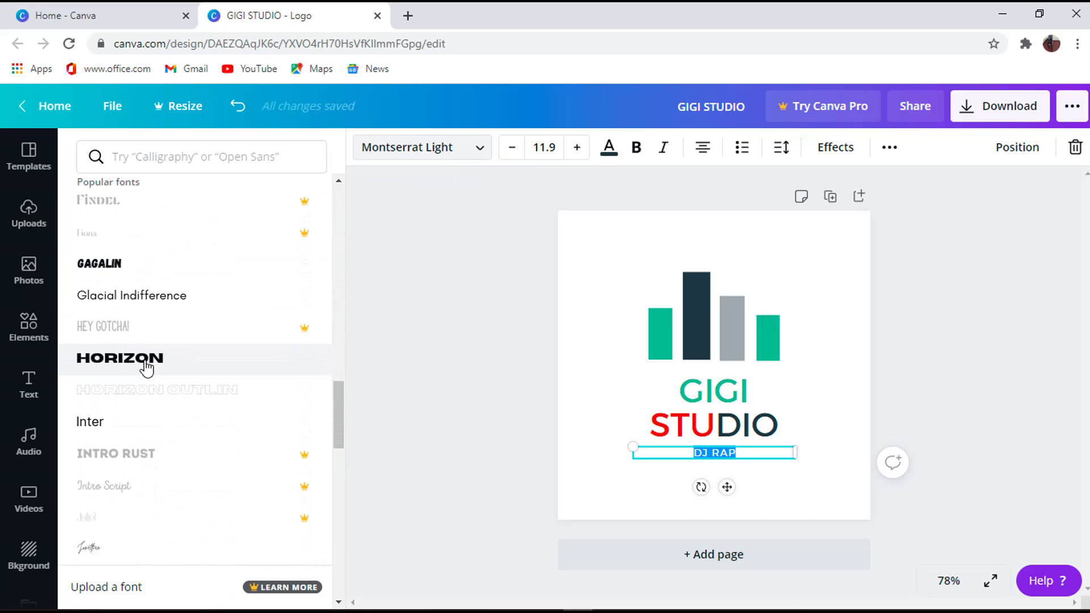
{"action": "left_click", "coordinate": [147, 368]}
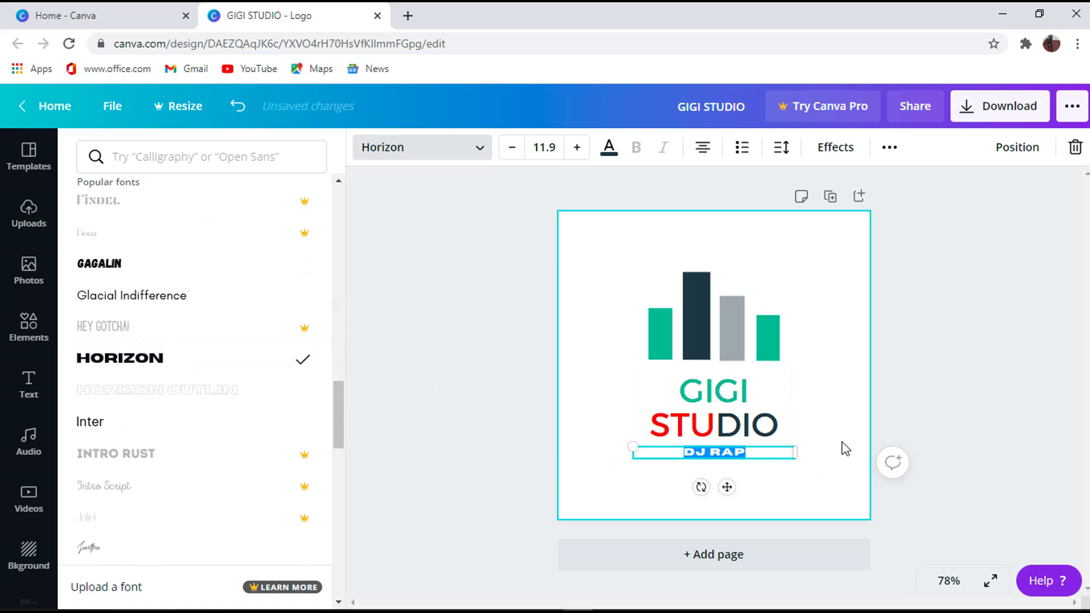
{"action": "left_click", "coordinate": [819, 405]}
{"action": "left_click", "coordinate": [820, 406]}
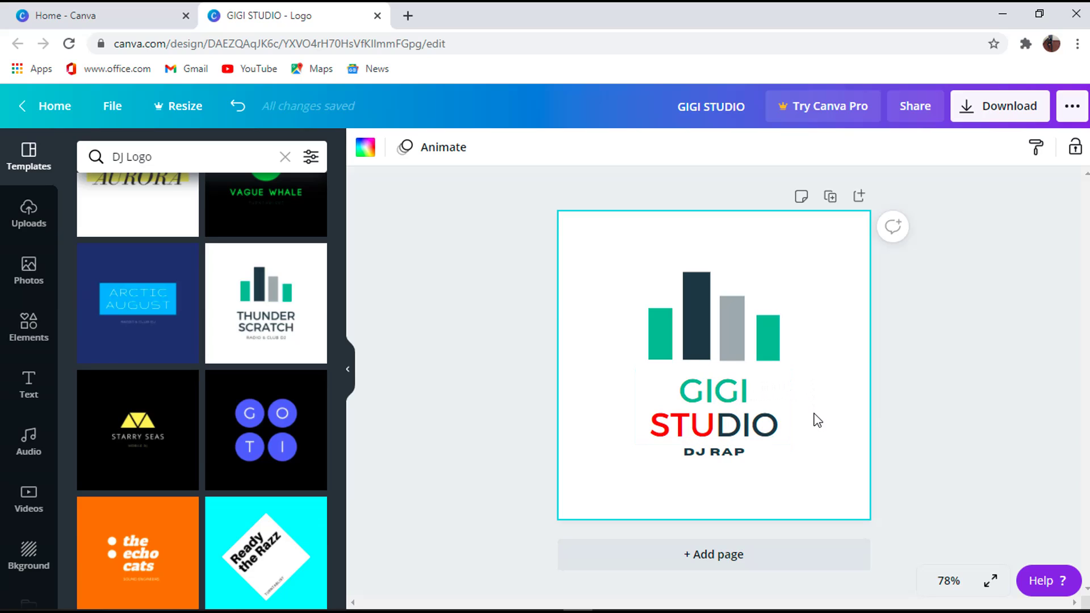
{"action": "left_click", "coordinate": [741, 425]}
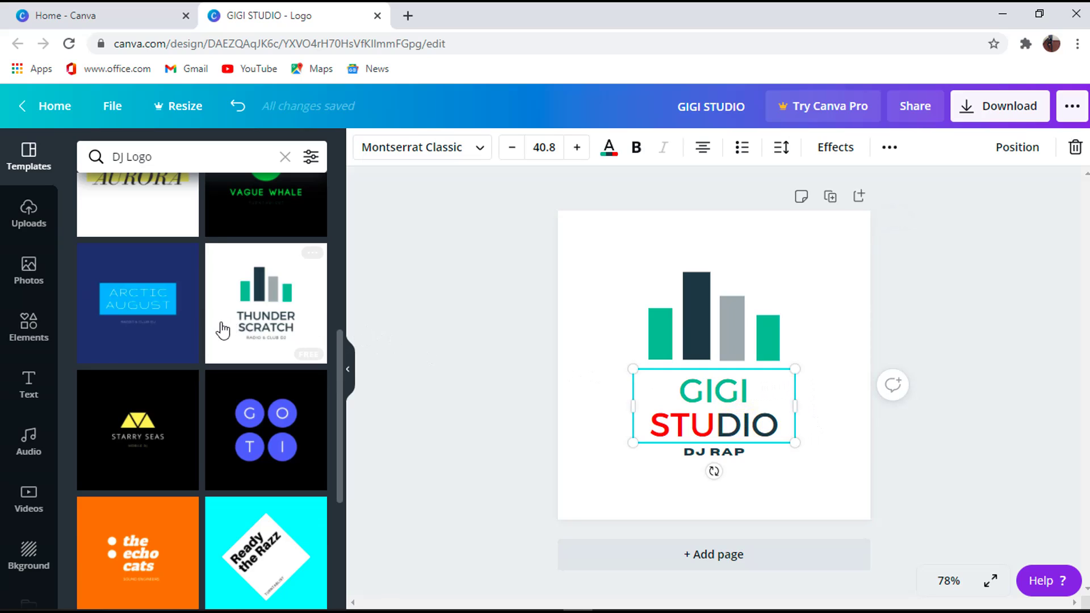
{"action": "scroll", "coordinate": [219, 325], "scroll_direction": "up", "scroll_amount": 7}
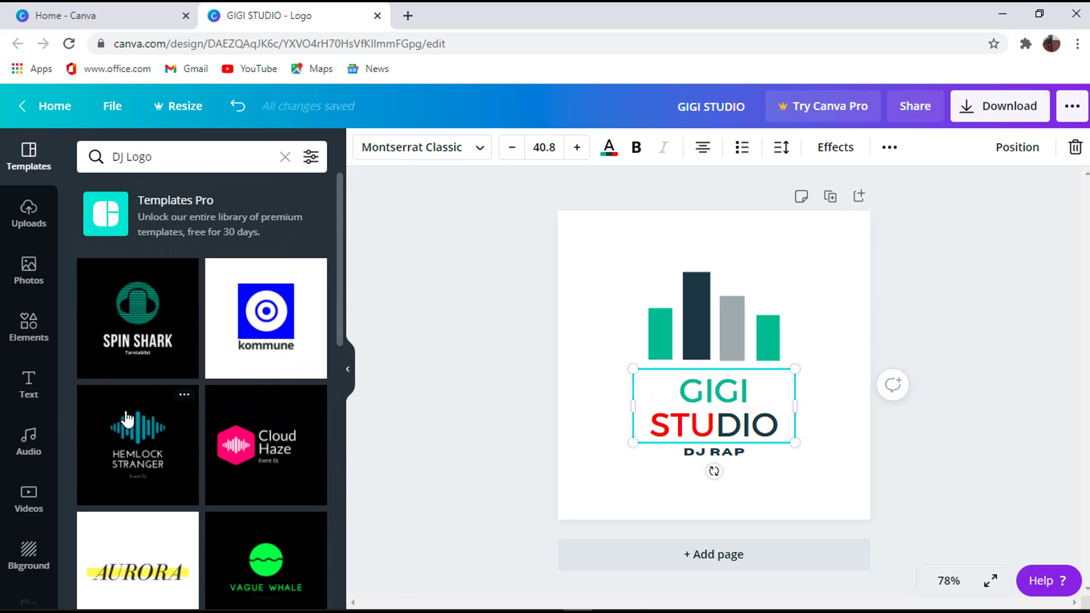
{"action": "left_click", "coordinate": [30, 389]}
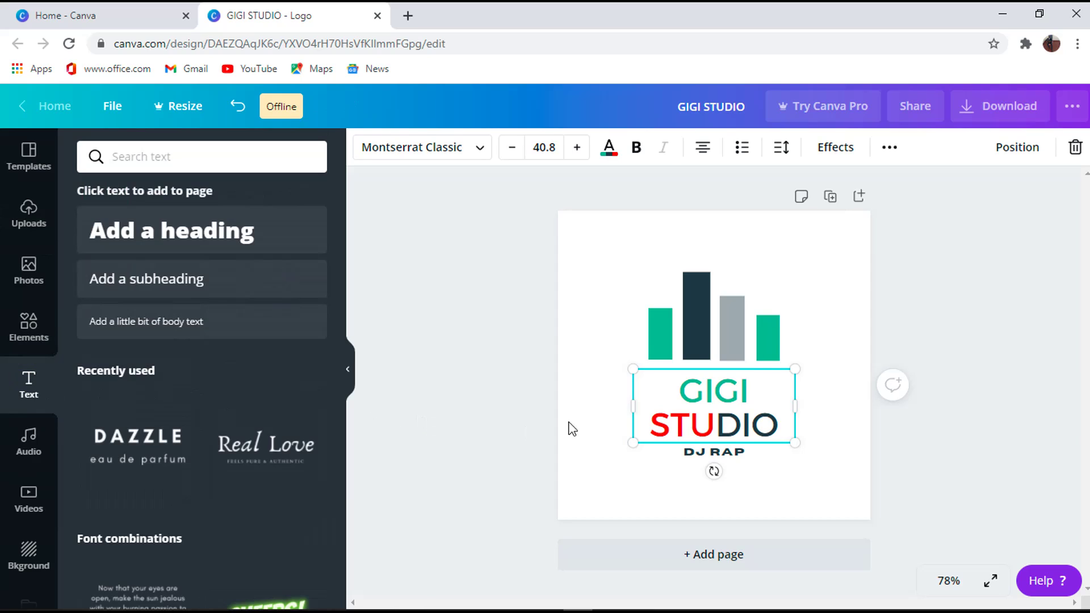
{"action": "left_click", "coordinate": [1019, 271]}
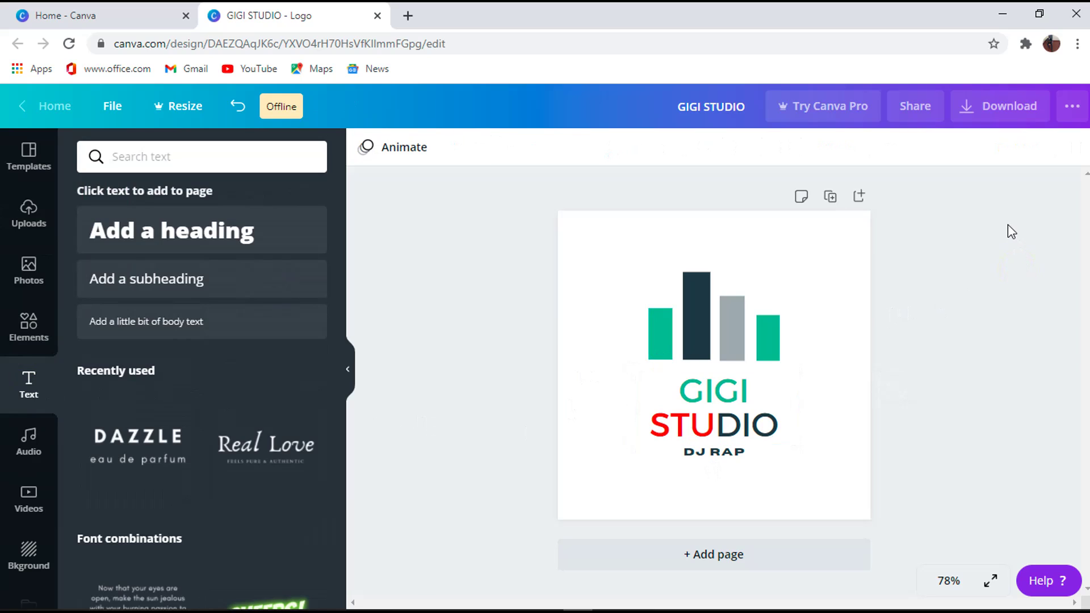
{"action": "left_click", "coordinate": [762, 342]}
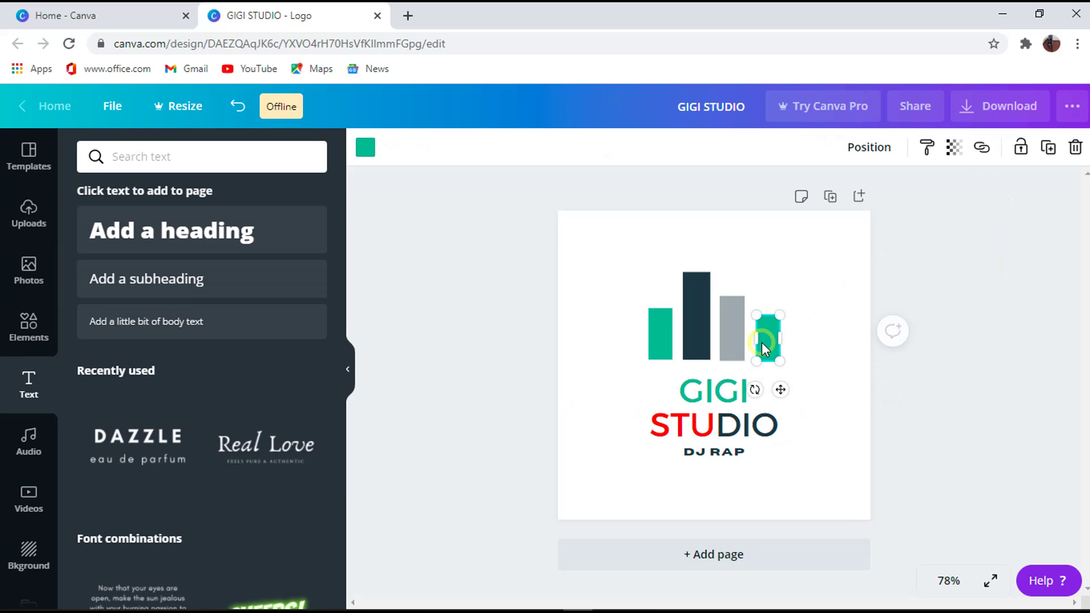
{"action": "left_click", "coordinate": [933, 315]}
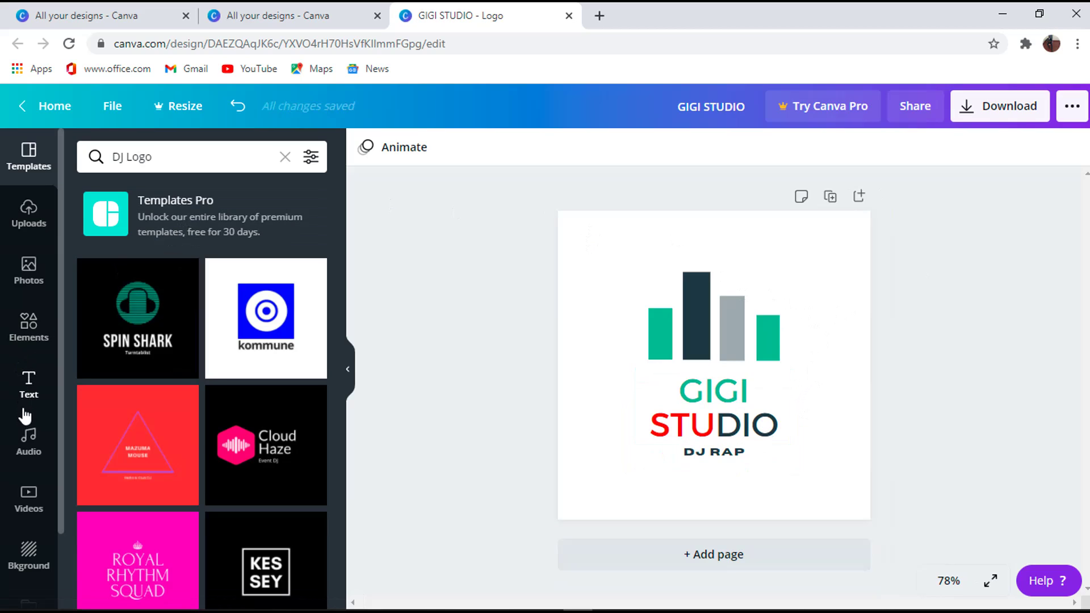
{"action": "left_click", "coordinate": [28, 341]}
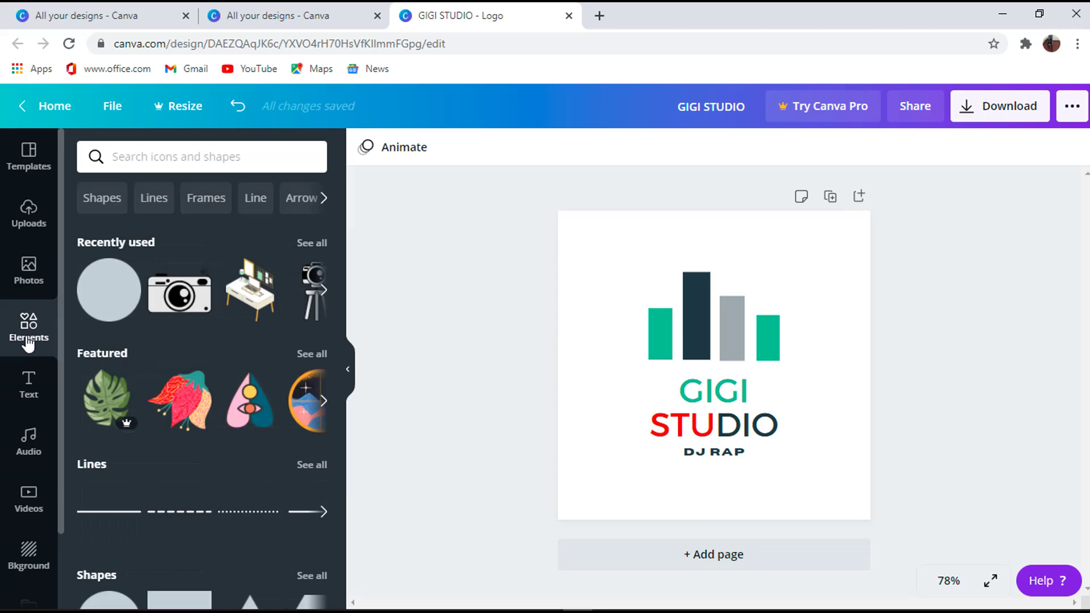
Add a teal circle, resize it behind the logo, and set its transparency to 28.
{"action": "left_click", "coordinate": [106, 302]}
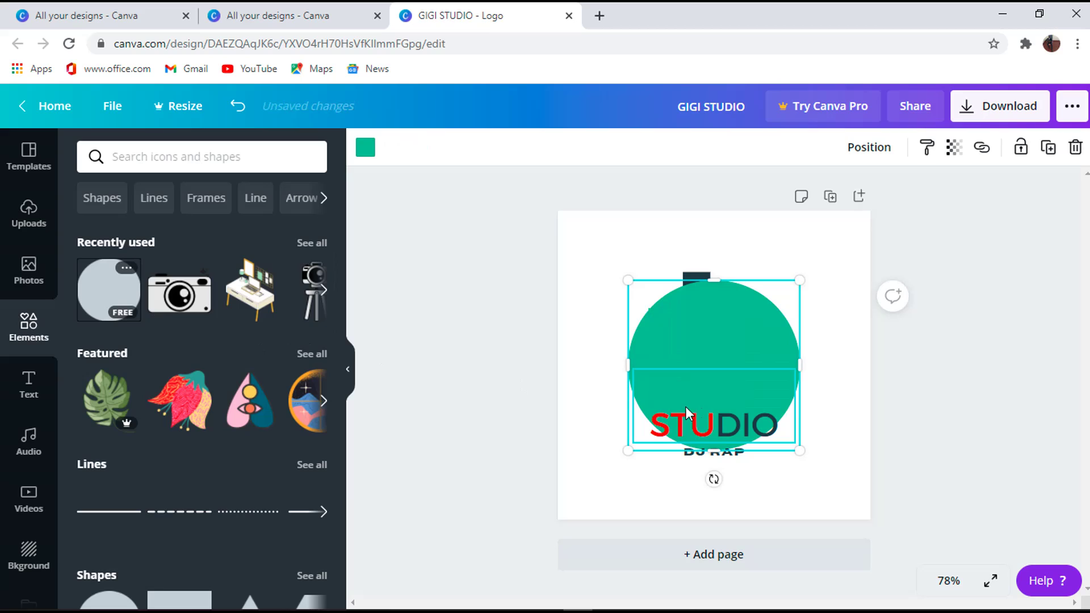
{"action": "left_click_drag", "start_coordinate": [628, 365], "coordinate": [612, 365]}
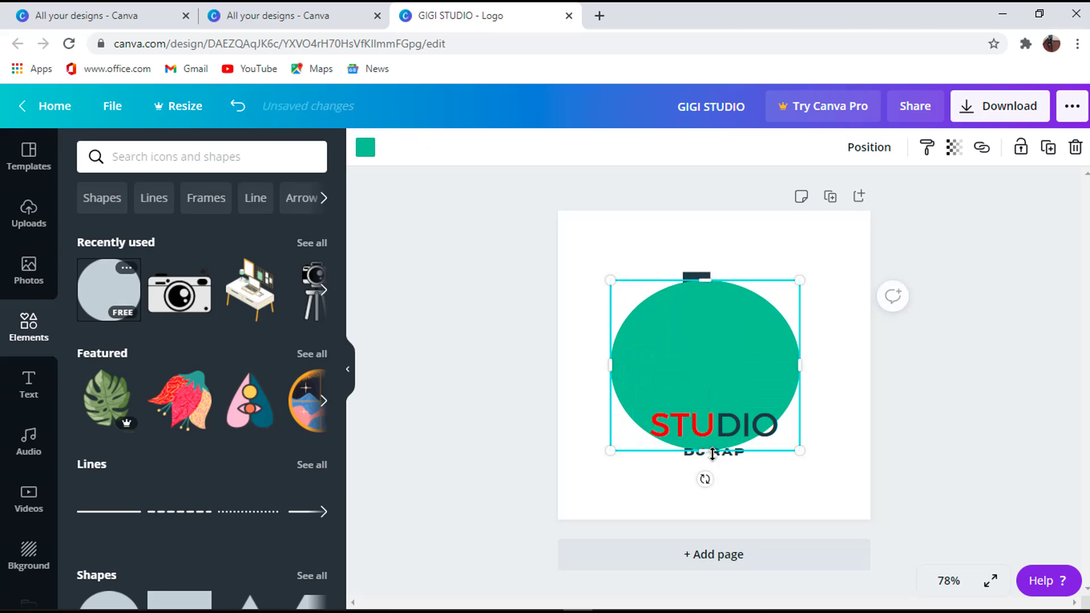
{"action": "left_click_drag", "start_coordinate": [712, 453], "coordinate": [713, 472]}
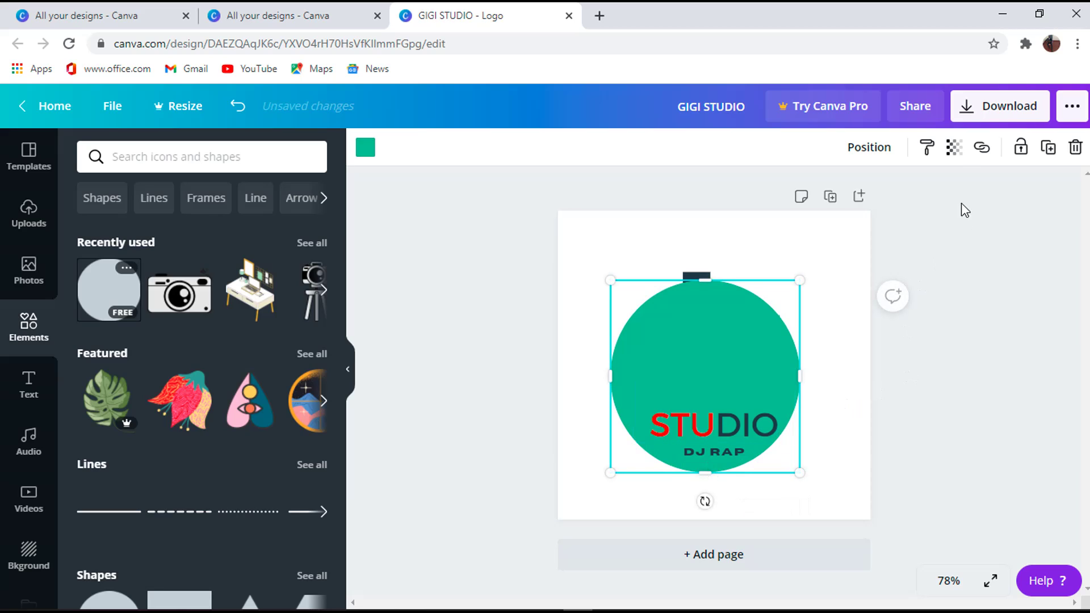
{"action": "left_click", "coordinate": [956, 150]}
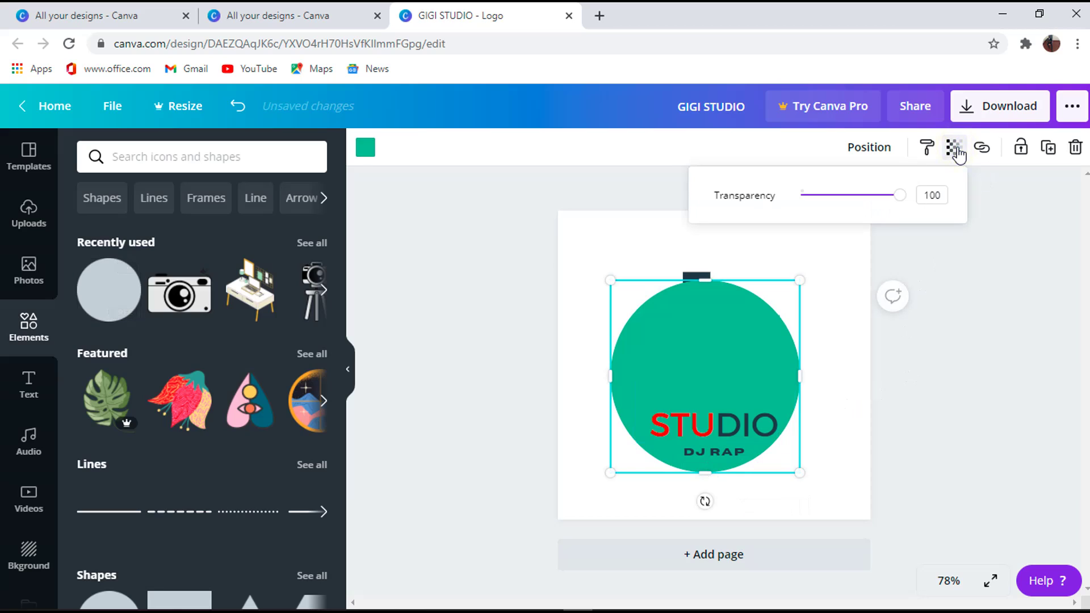
{"action": "left_click_drag", "start_coordinate": [898, 196], "coordinate": [830, 200]}
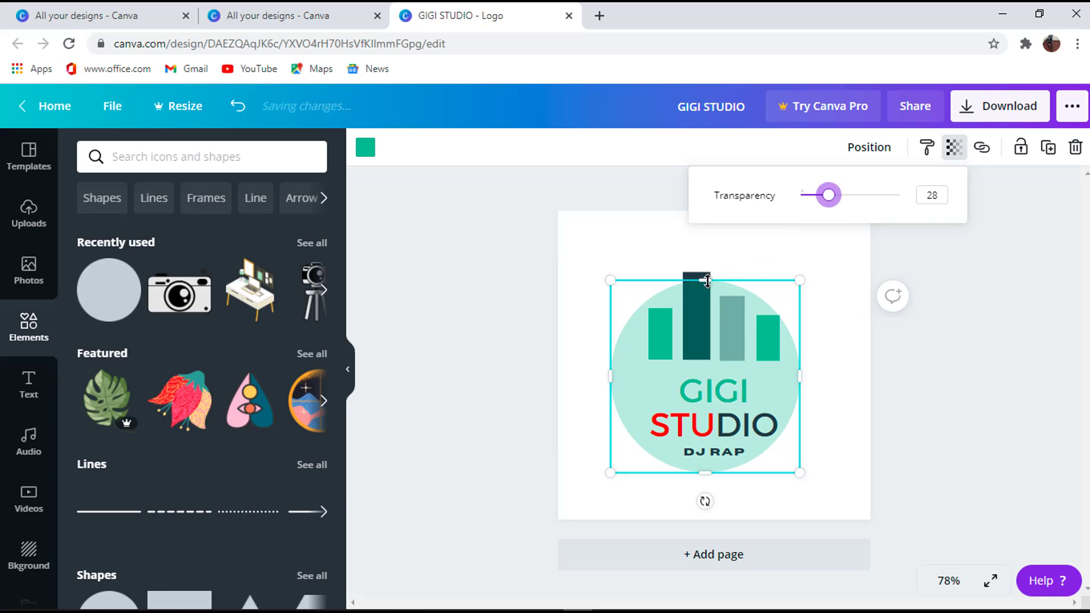
{"action": "left_click_drag", "start_coordinate": [706, 280], "coordinate": [706, 271]}
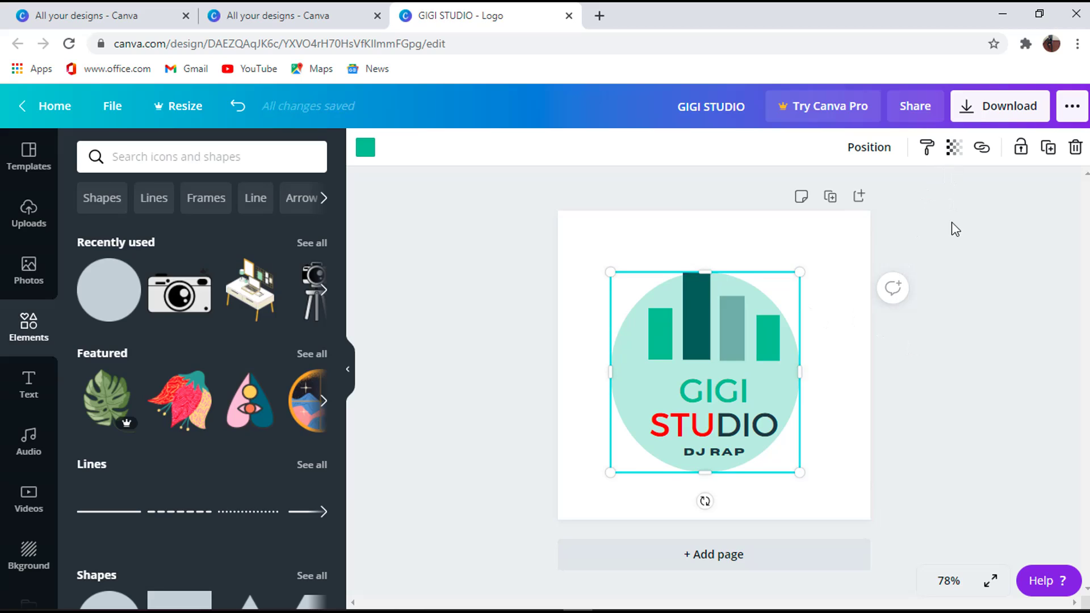
Stretch the translucent teal circle upward, right and left to frame the logo, then open Download.
{"action": "left_click", "coordinate": [977, 241]}
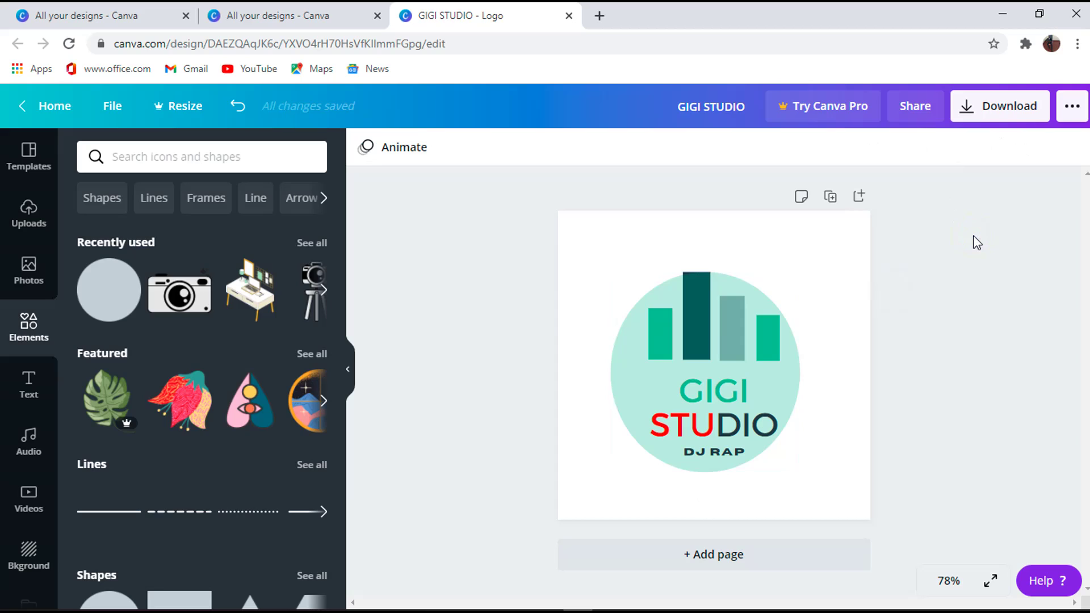
{"action": "left_click", "coordinate": [766, 351]}
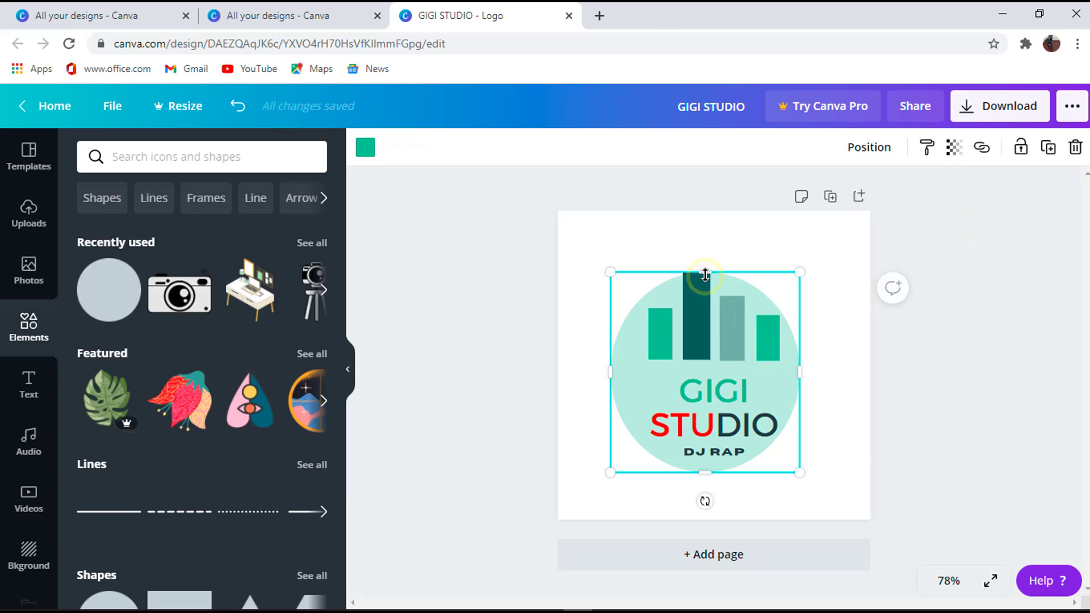
{"action": "left_click_drag", "start_coordinate": [703, 272], "coordinate": [706, 269]}
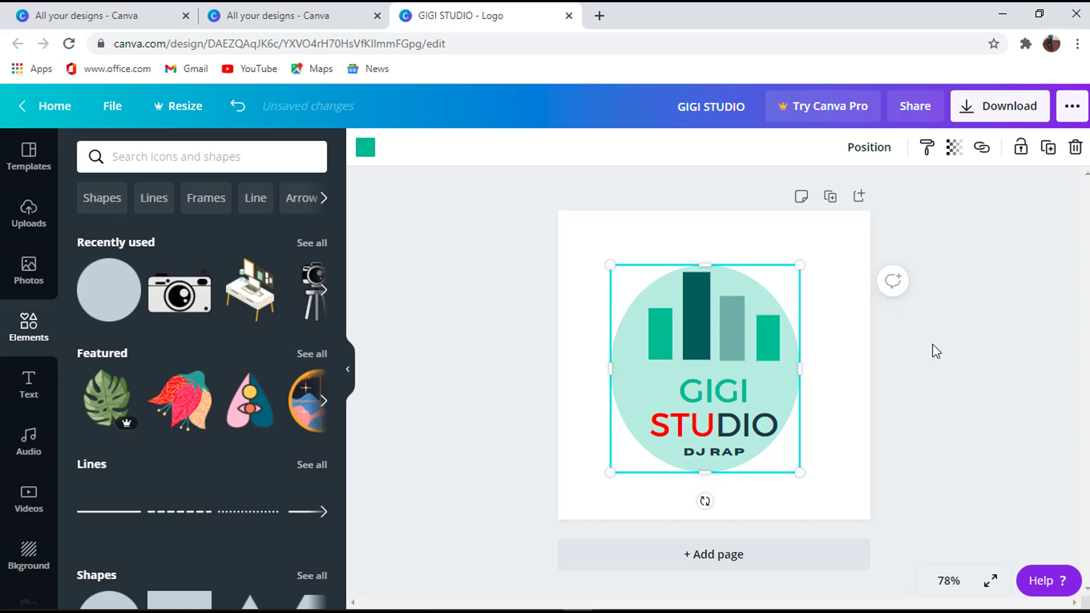
{"action": "left_click_drag", "start_coordinate": [801, 366], "coordinate": [805, 366]}
{"action": "left_click_drag", "start_coordinate": [609, 365], "coordinate": [606, 366]}
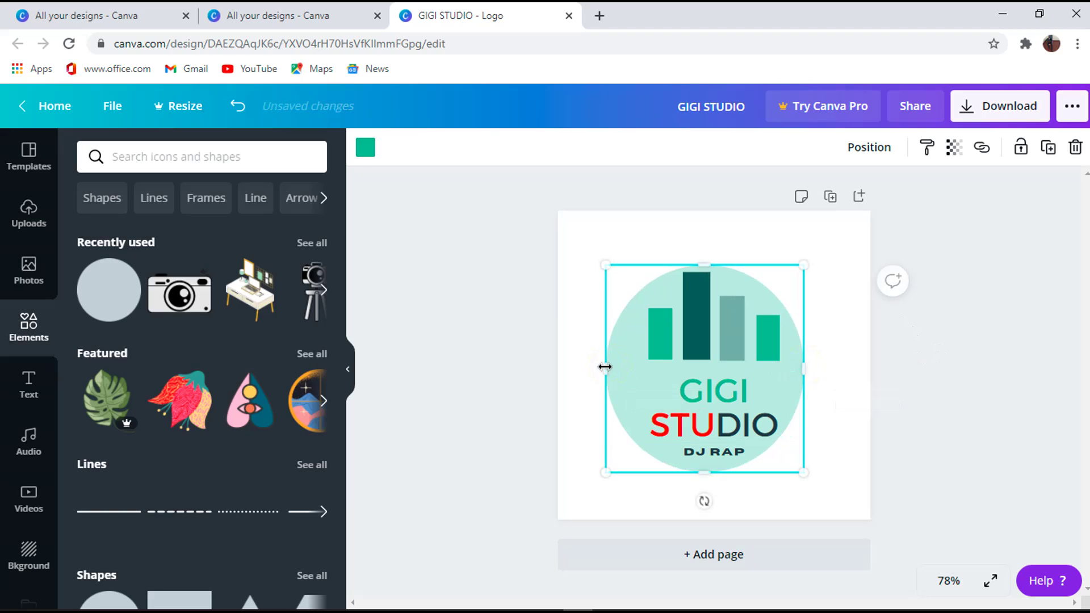
{"action": "left_click", "coordinate": [941, 379]}
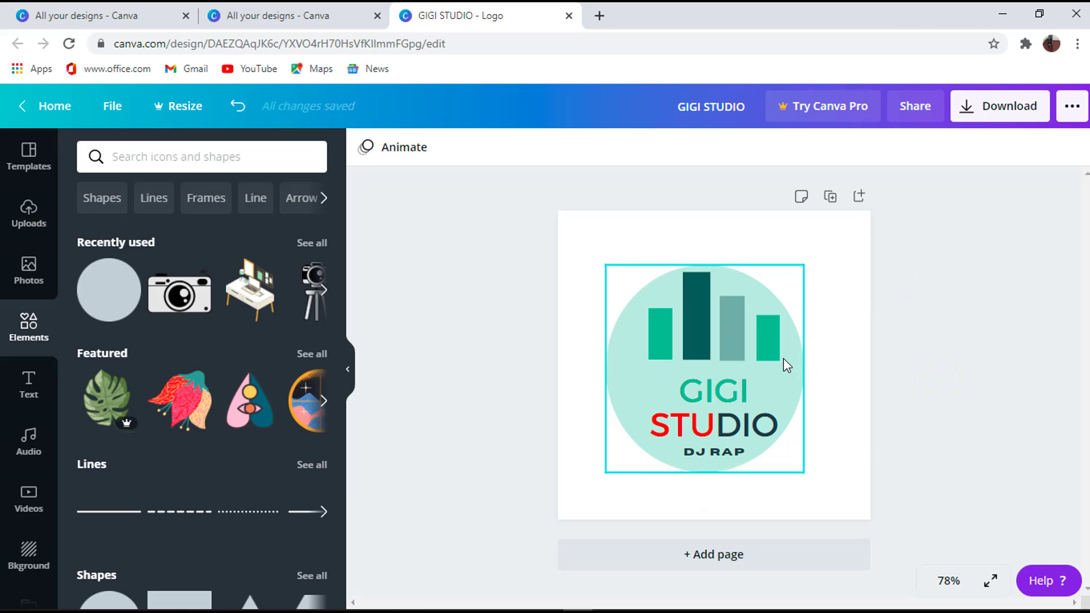
{"action": "left_click", "coordinate": [1008, 105]}
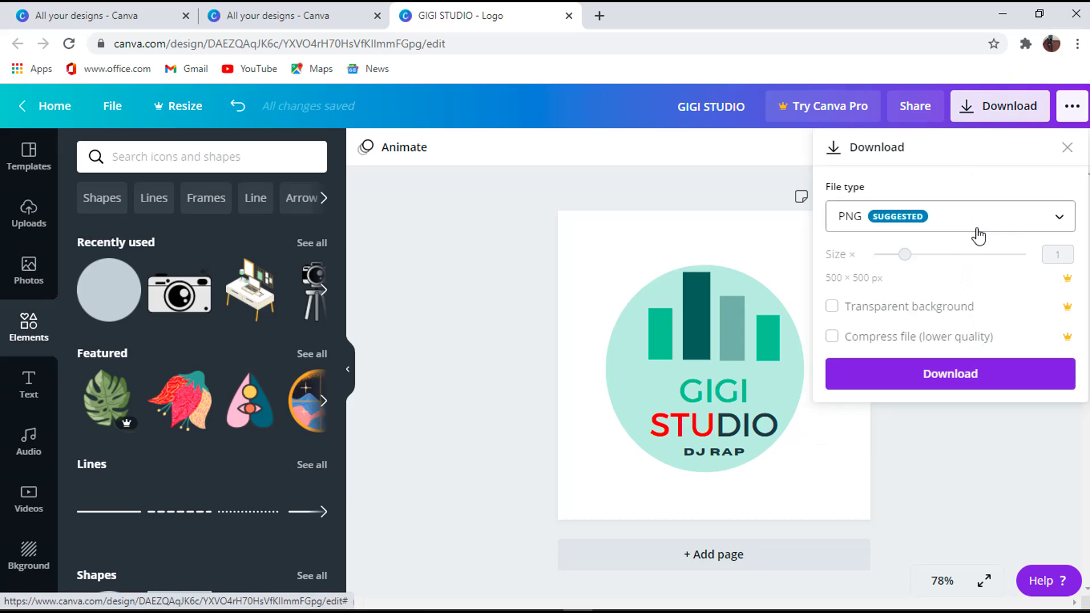
Download the GIGI STUDIO logo as a PNG file.
{"action": "left_click", "coordinate": [1058, 217]}
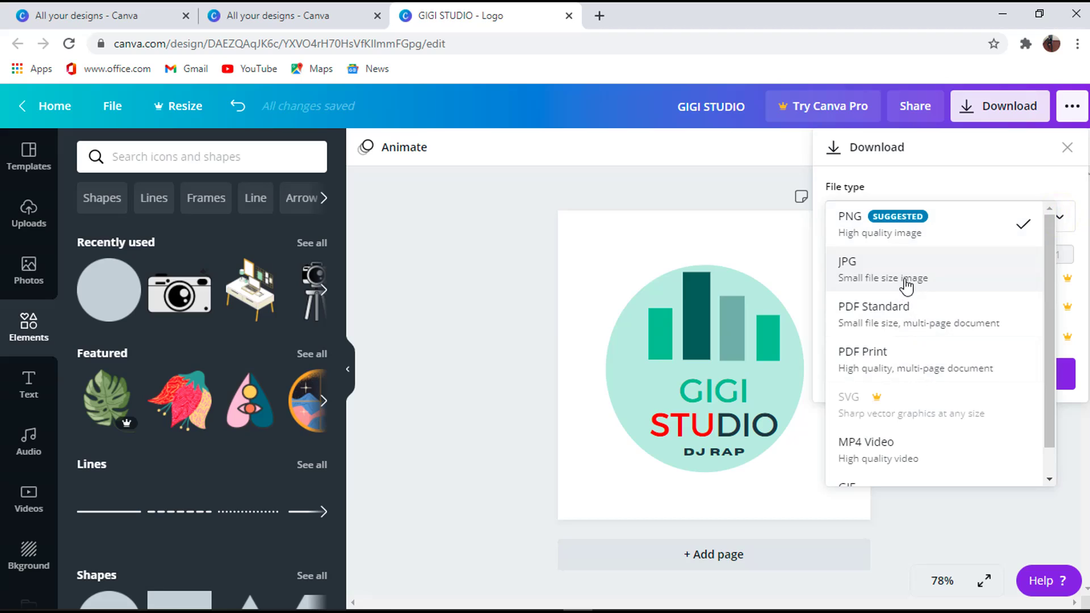
{"action": "left_click", "coordinate": [953, 227]}
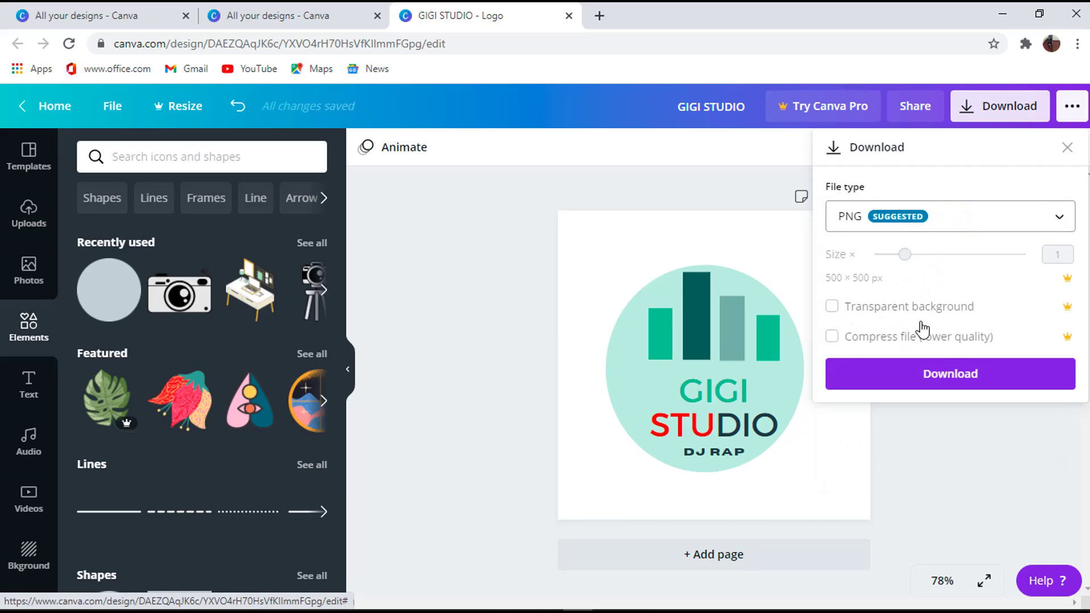
{"action": "left_click", "coordinate": [944, 382]}
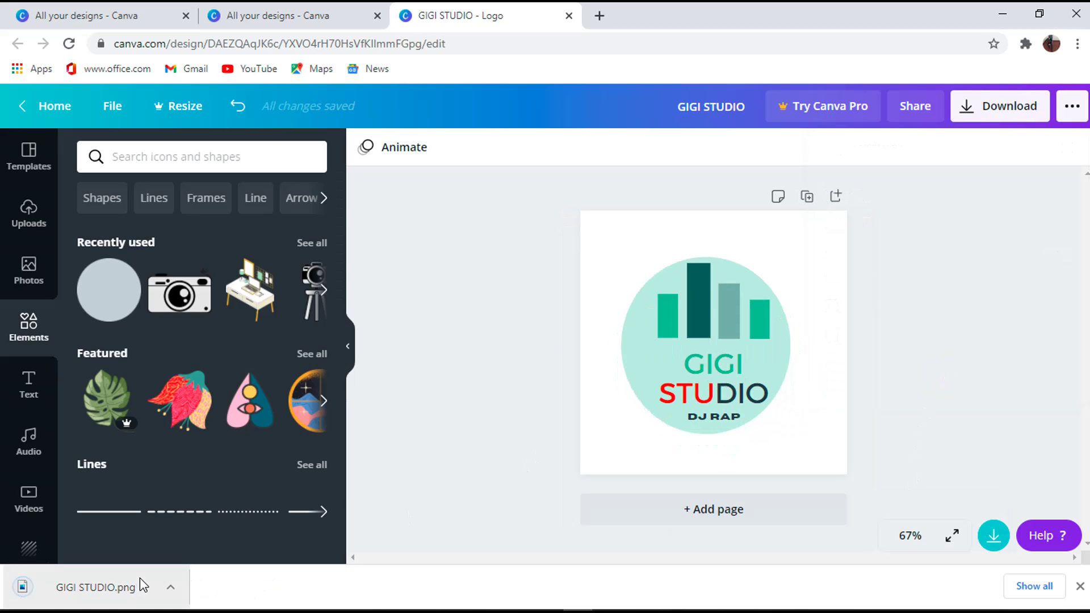
Show GIGI STUDIO.png in the Downloads folder and open it in Photos.
{"action": "left_click", "coordinate": [169, 590]}
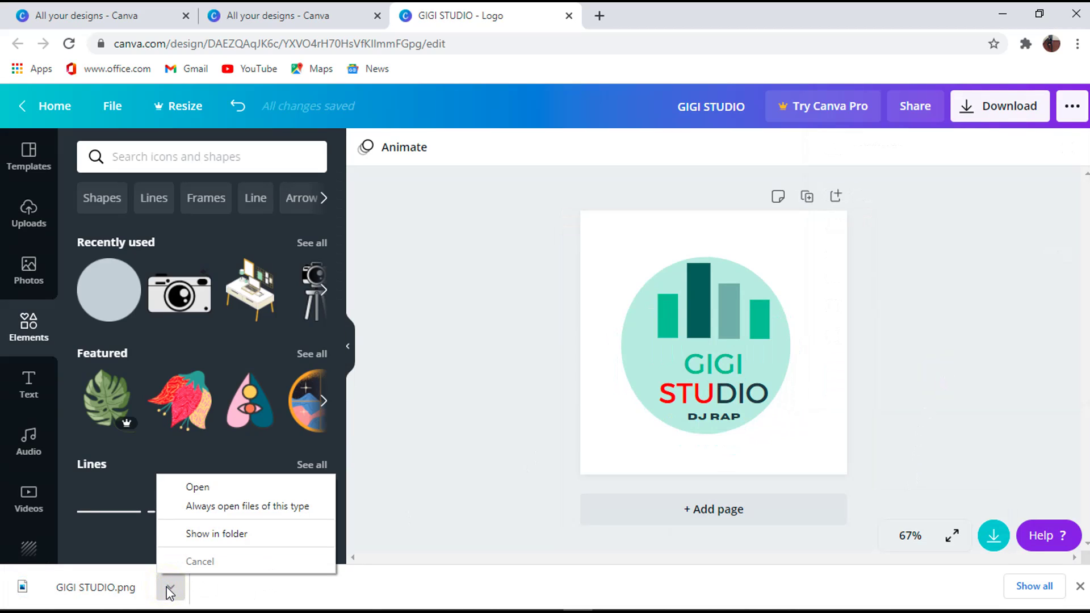
{"action": "left_click", "coordinate": [205, 535]}
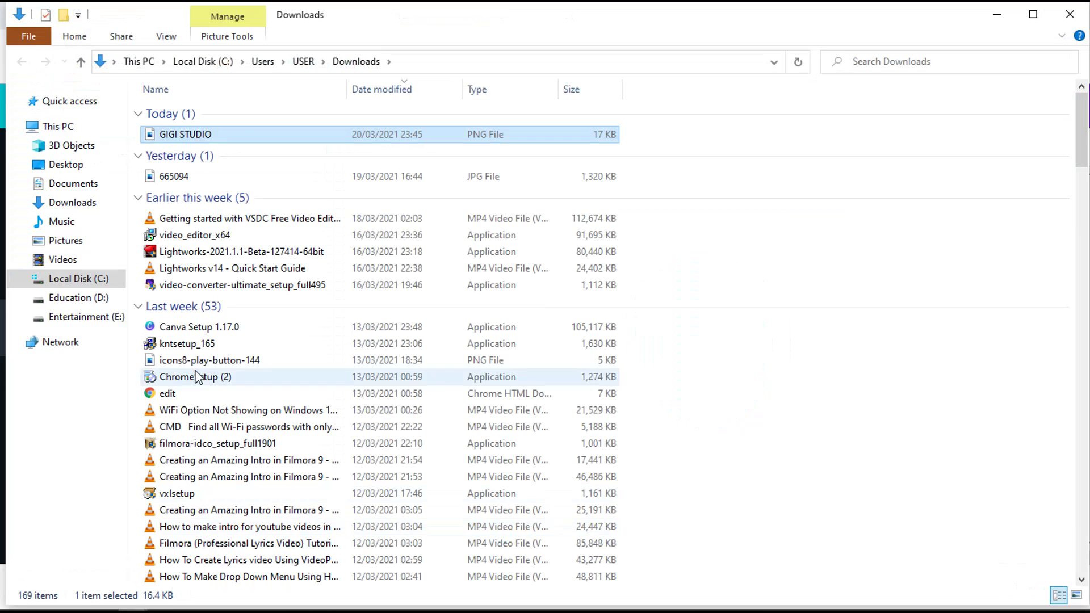
{"action": "double_click", "coordinate": [226, 134]}
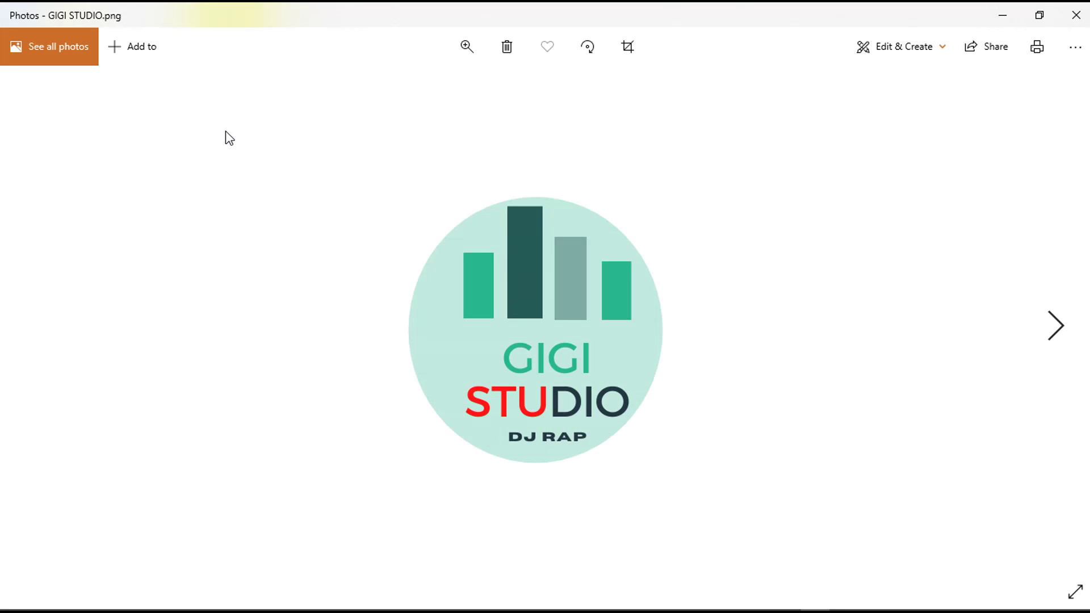